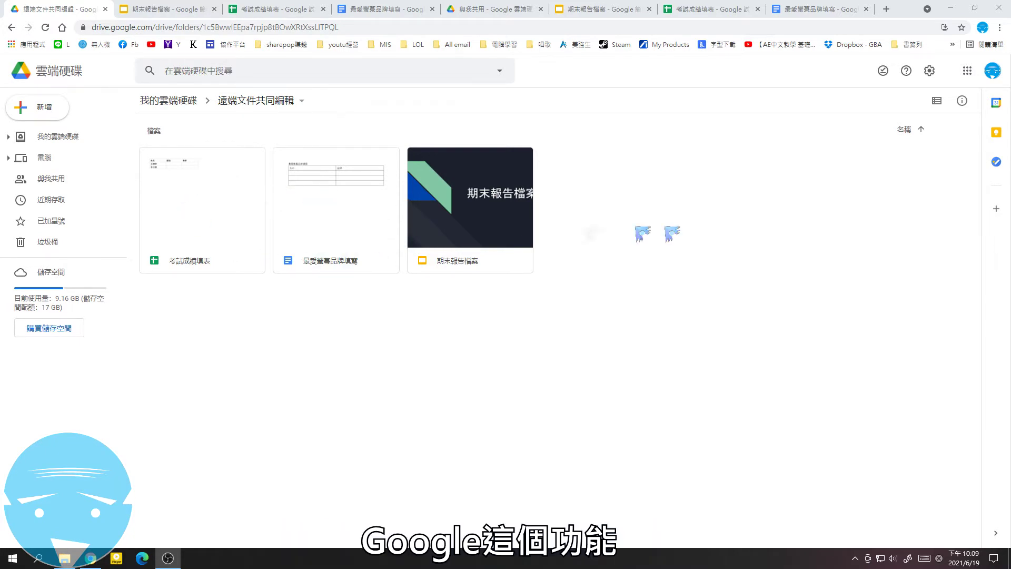
Look over the 期末報告檔案 presentation and the spreadsheet, document and slide files in the 遠端文件共同編輯 folder.
click(167, 7)
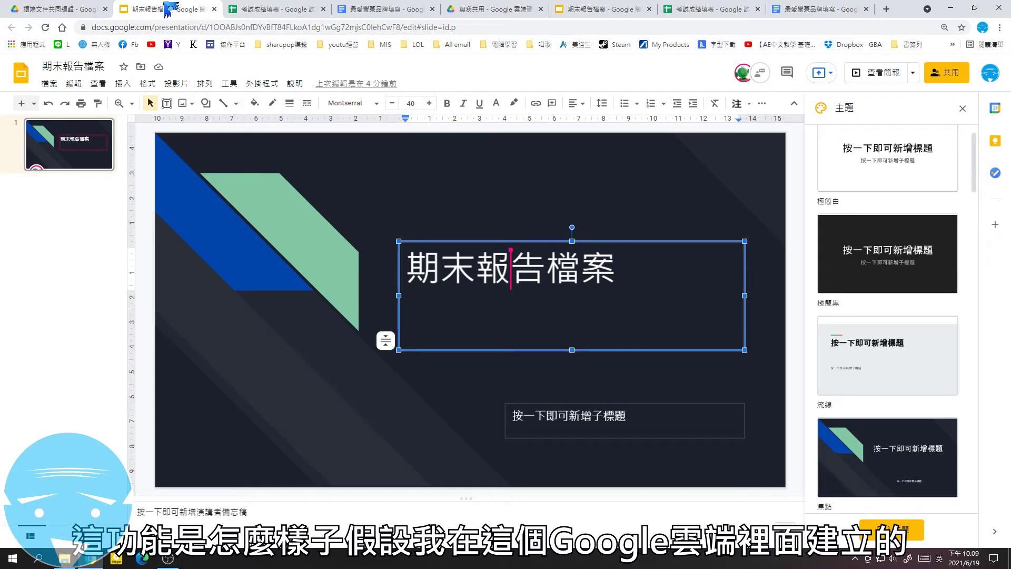
click(67, 10)
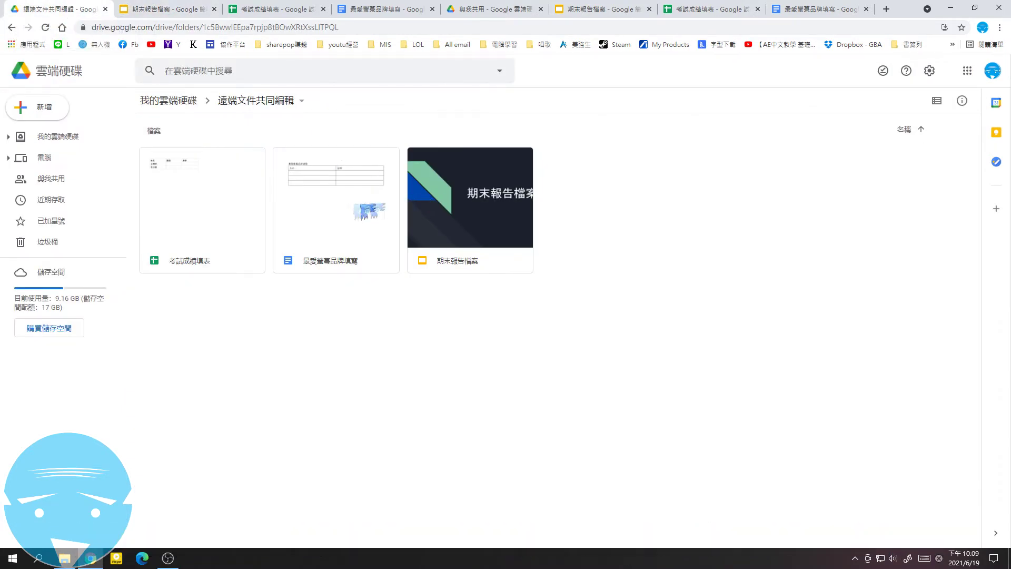
click(238, 211)
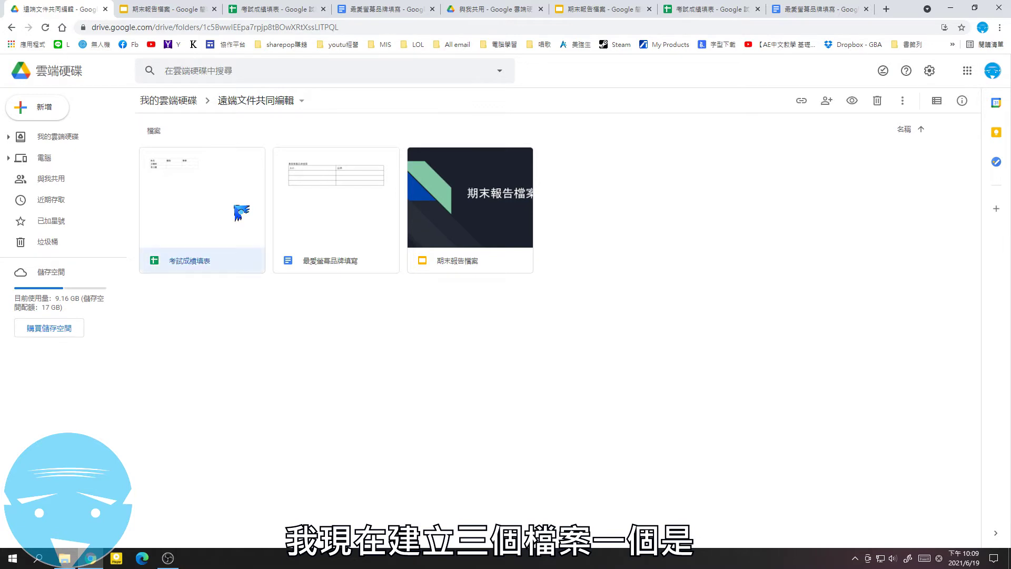
click(361, 255)
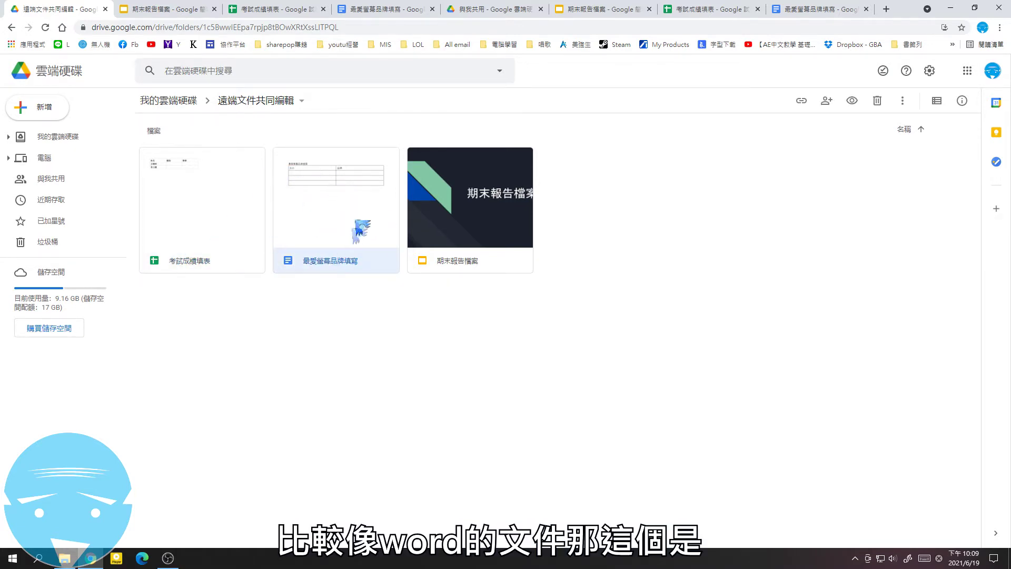
click(478, 215)
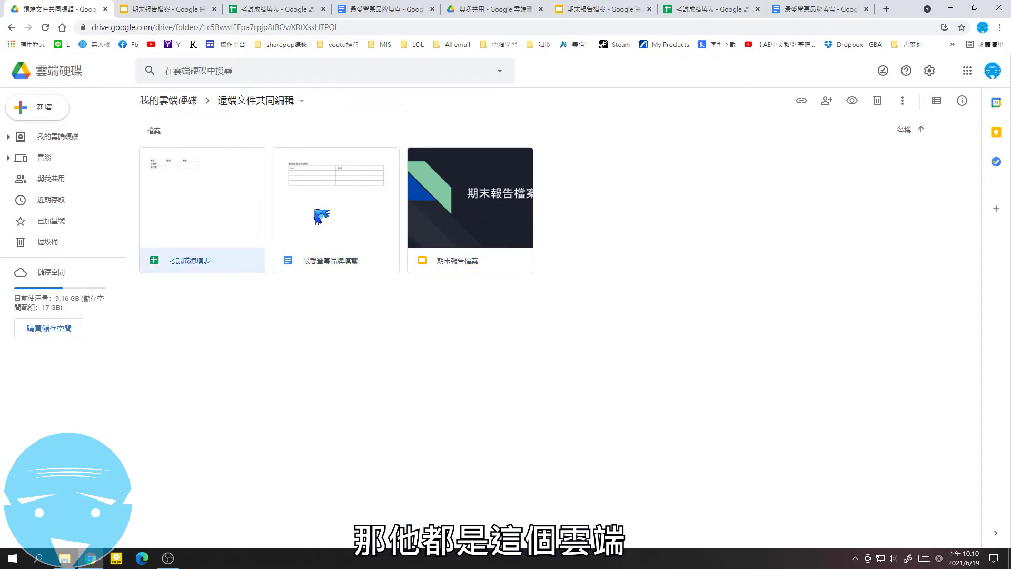
click(389, 231)
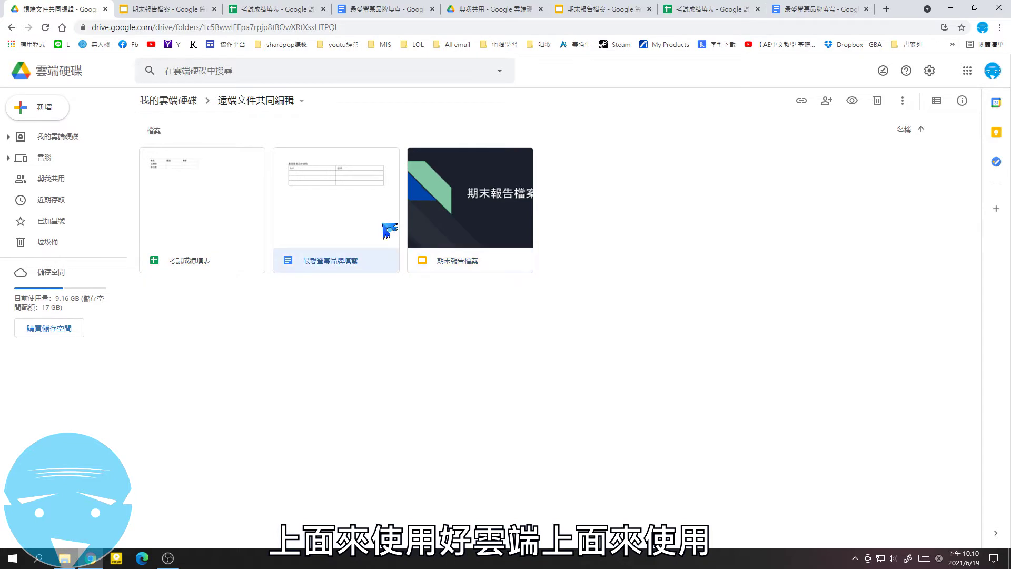
click(249, 229)
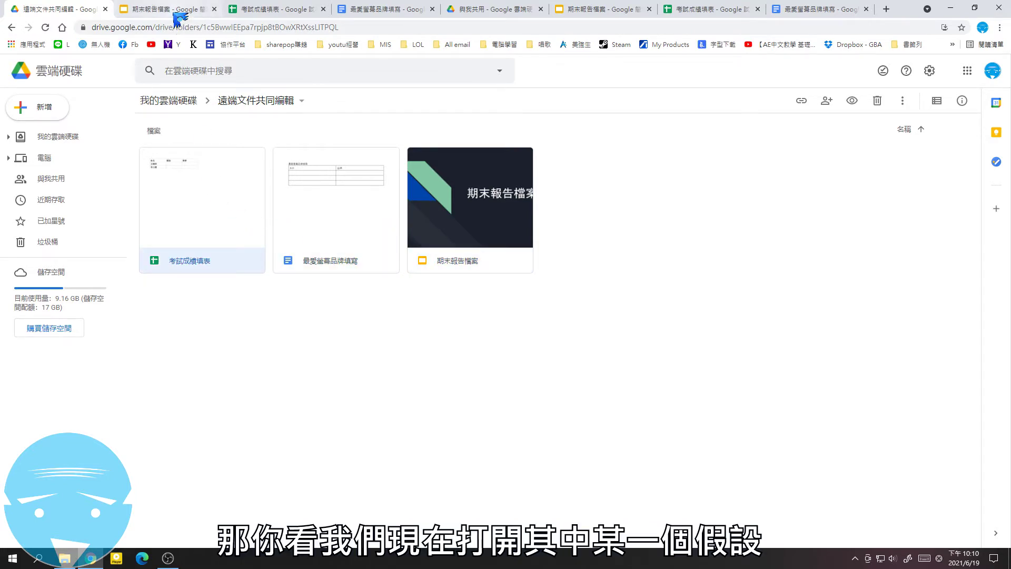
View the 考試成績填表 spreadsheet and examine its student rows and the 國語 and 數學 score columns.
click(270, 11)
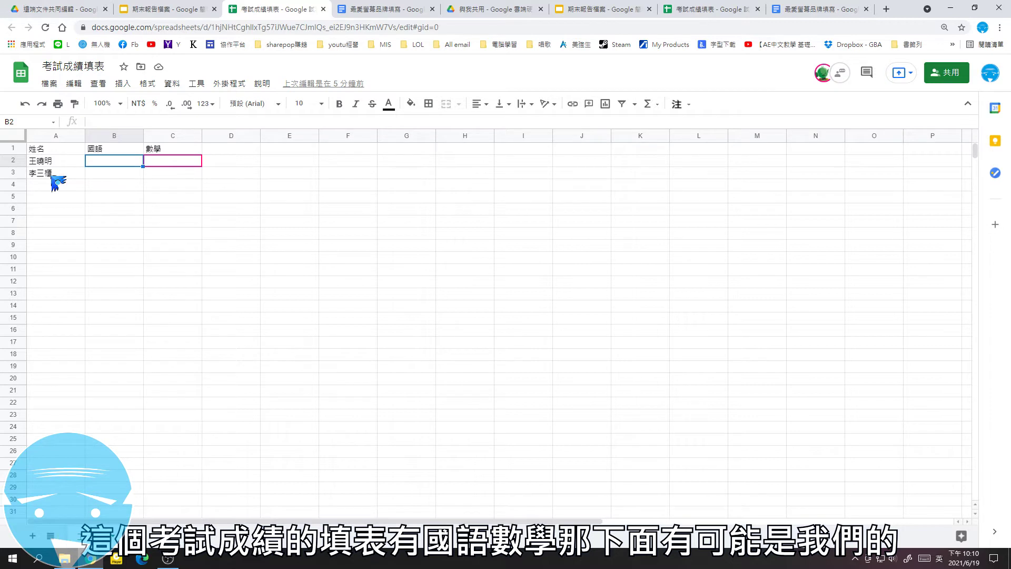
click(78, 176)
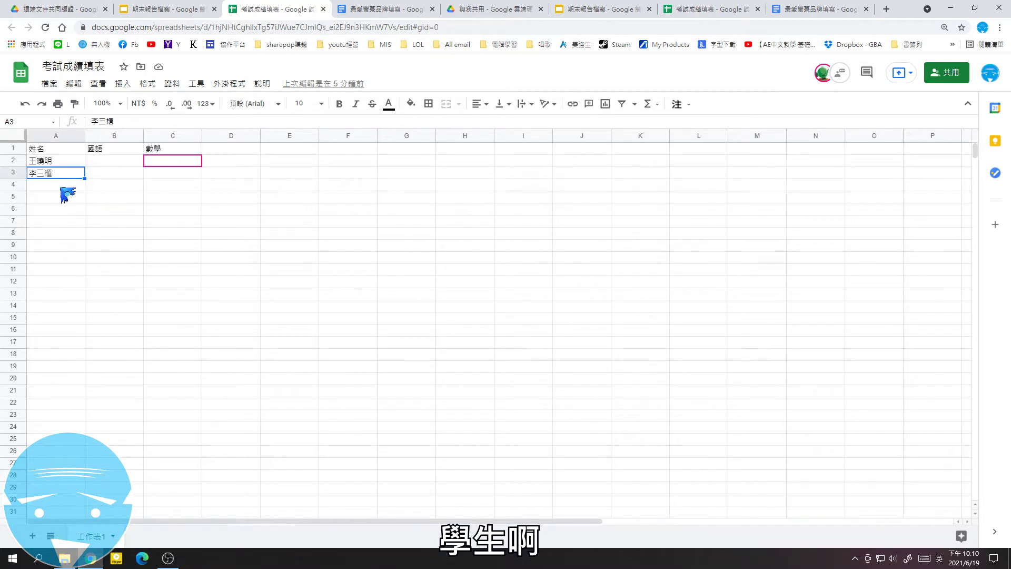
key(Down)
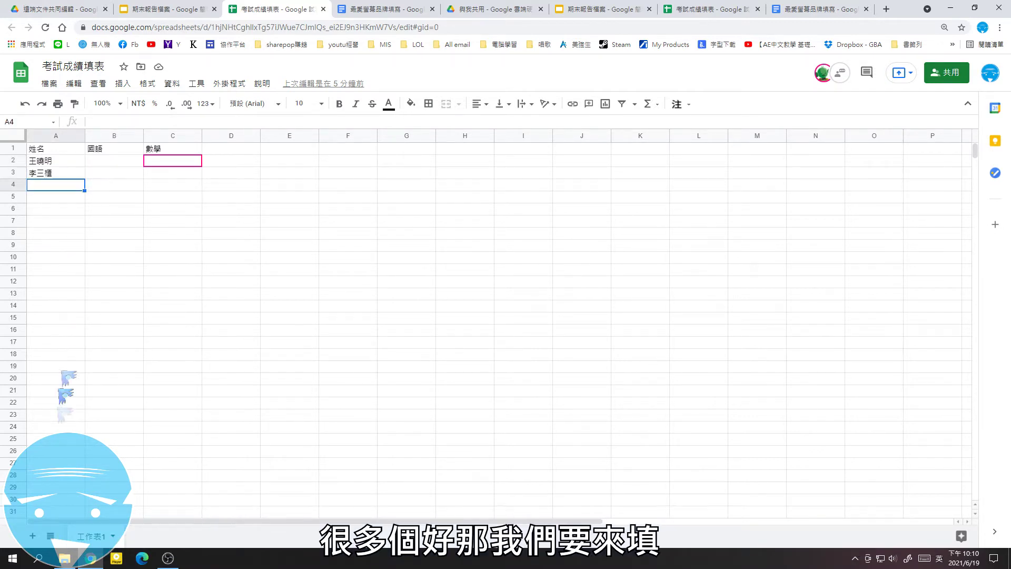
click(124, 164)
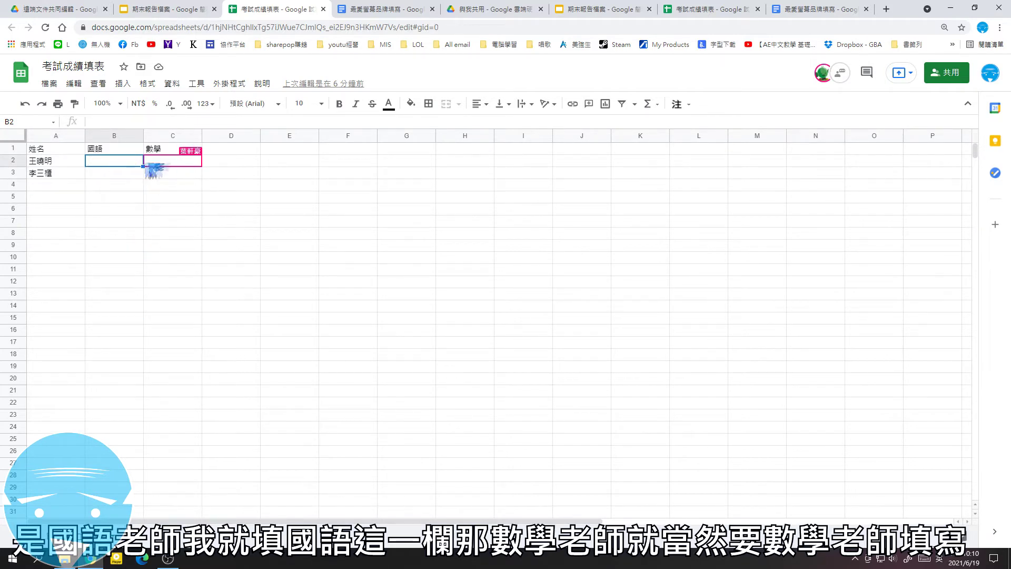
click(115, 173)
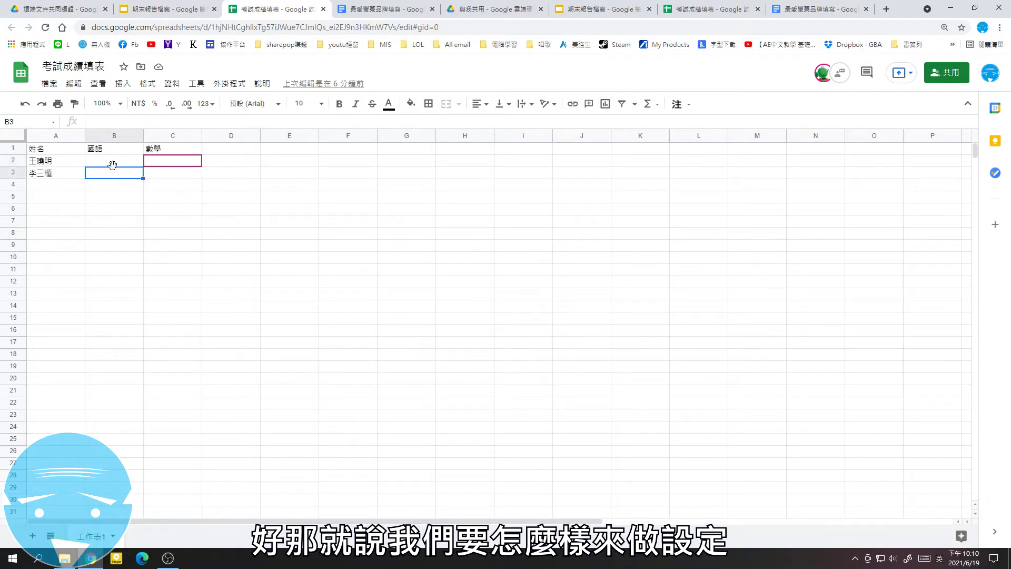
click(112, 164)
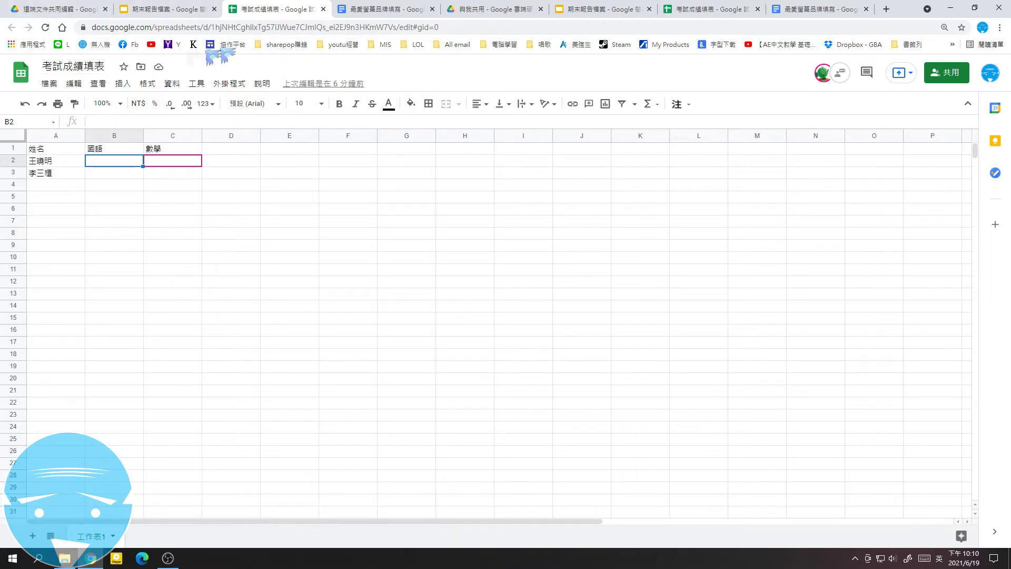
click(84, 15)
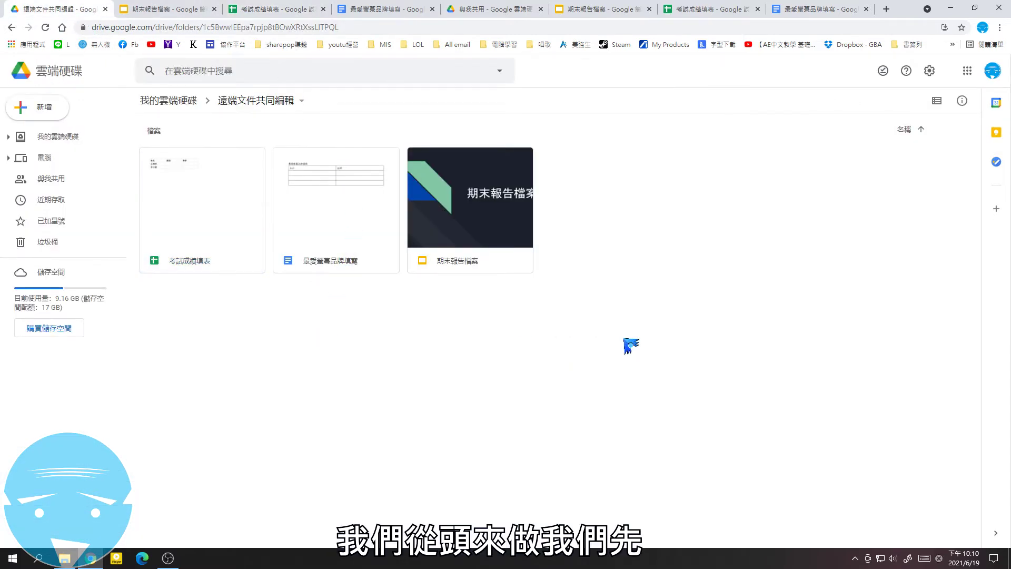
right_click(626, 342)
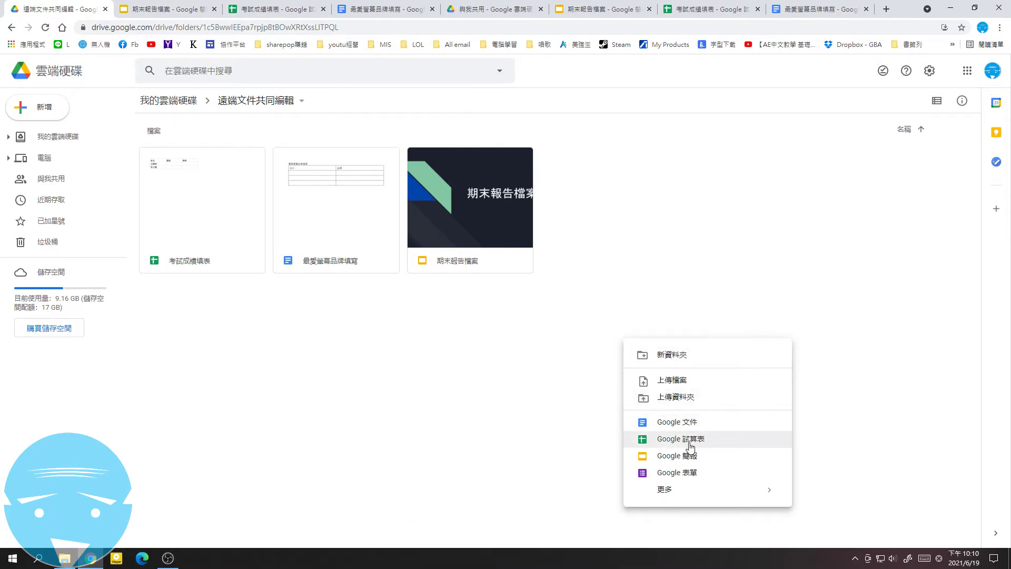
click(269, 13)
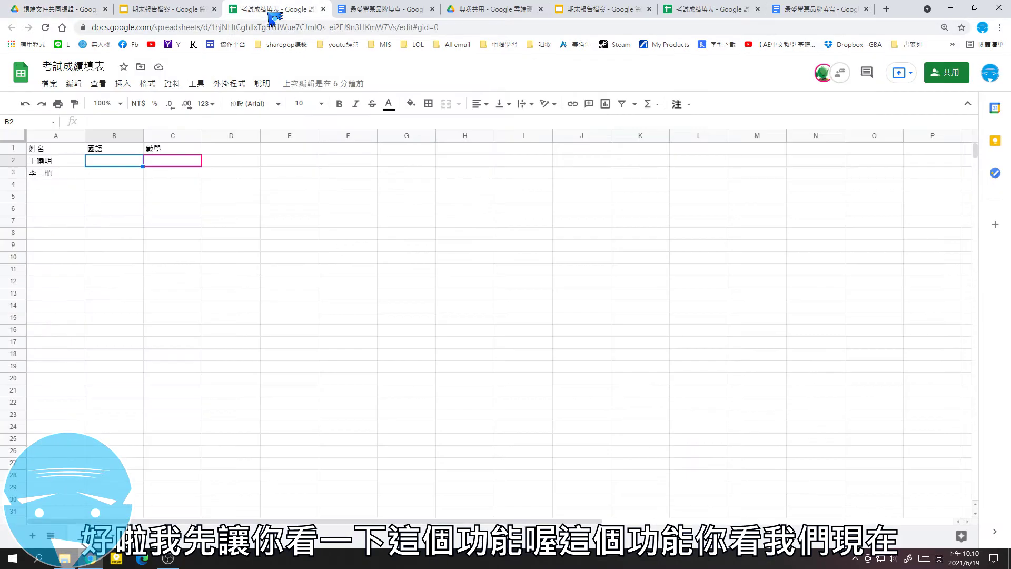
Go through the empty 國語 score cells in 考試成績填表 beside the cell marked by the other collaborator.
click(119, 175)
click(153, 176)
click(130, 175)
click(113, 158)
click(125, 173)
click(124, 161)
click(125, 174)
click(136, 196)
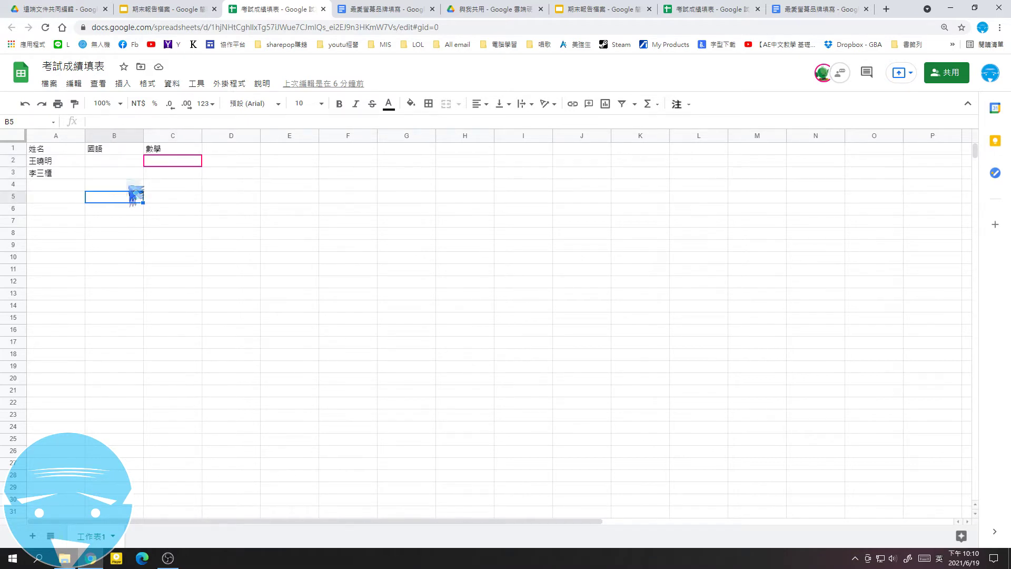
click(126, 159)
click(128, 172)
click(129, 185)
click(125, 160)
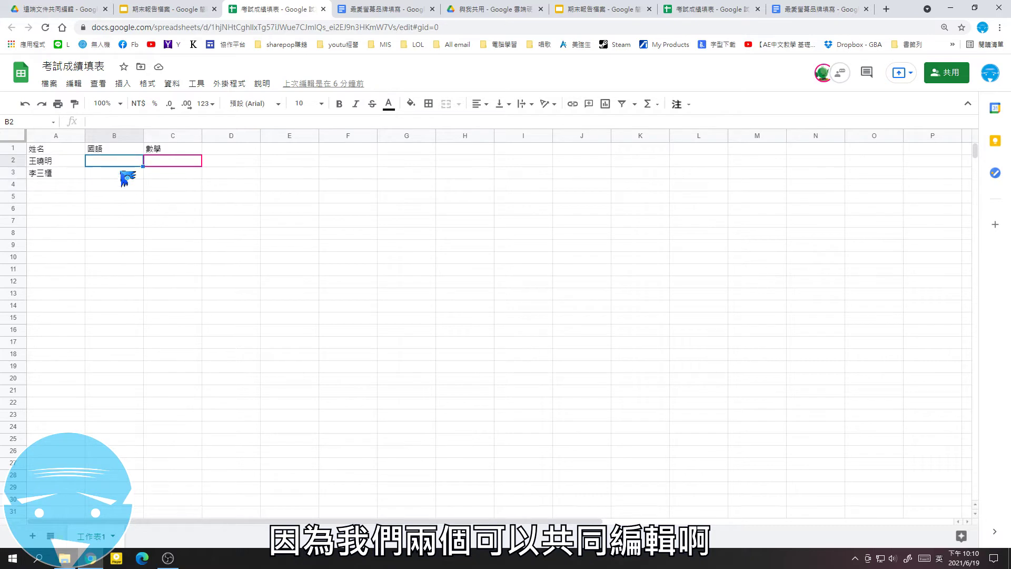
Check which cell the other collaborator occupies in 考試成績填表, and compare with the same spreadsheet opened under the second account.
click(168, 166)
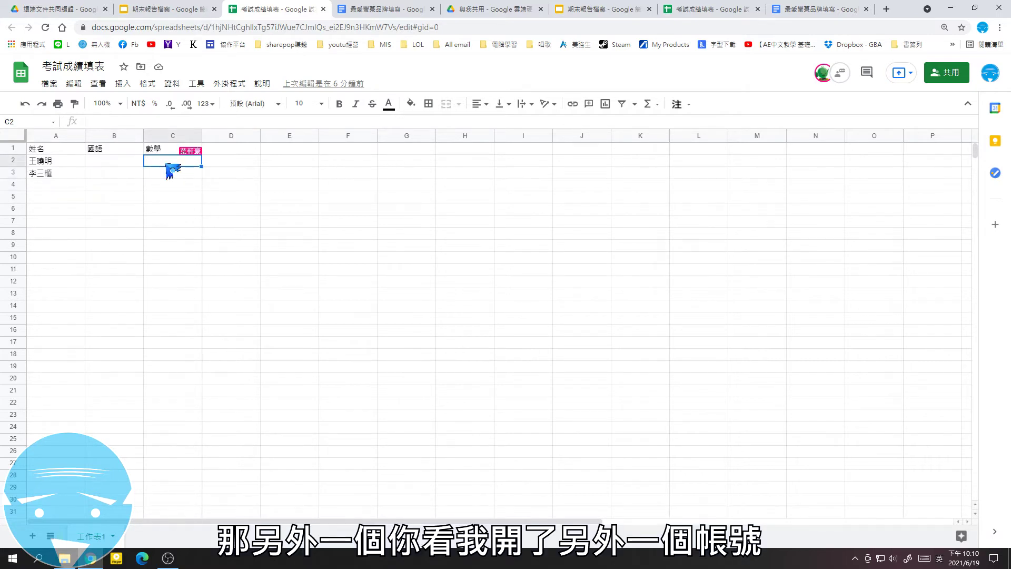
click(129, 162)
click(188, 169)
click(126, 161)
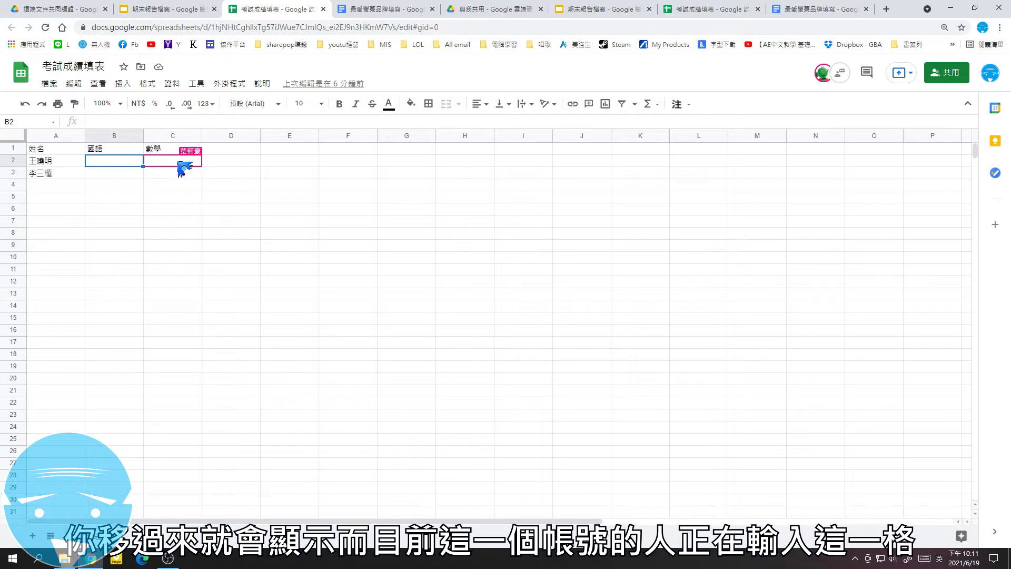
click(125, 174)
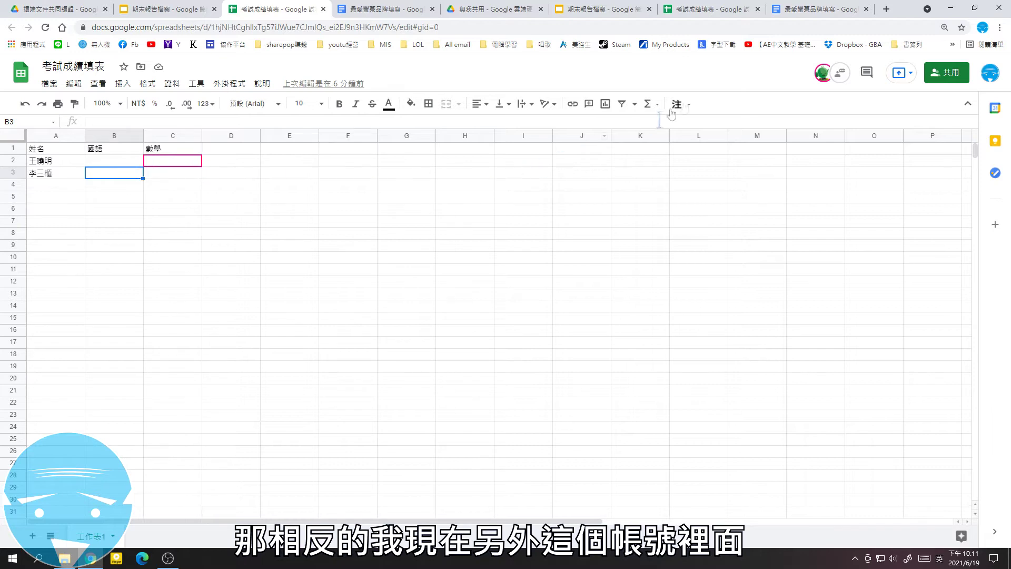
click(731, 10)
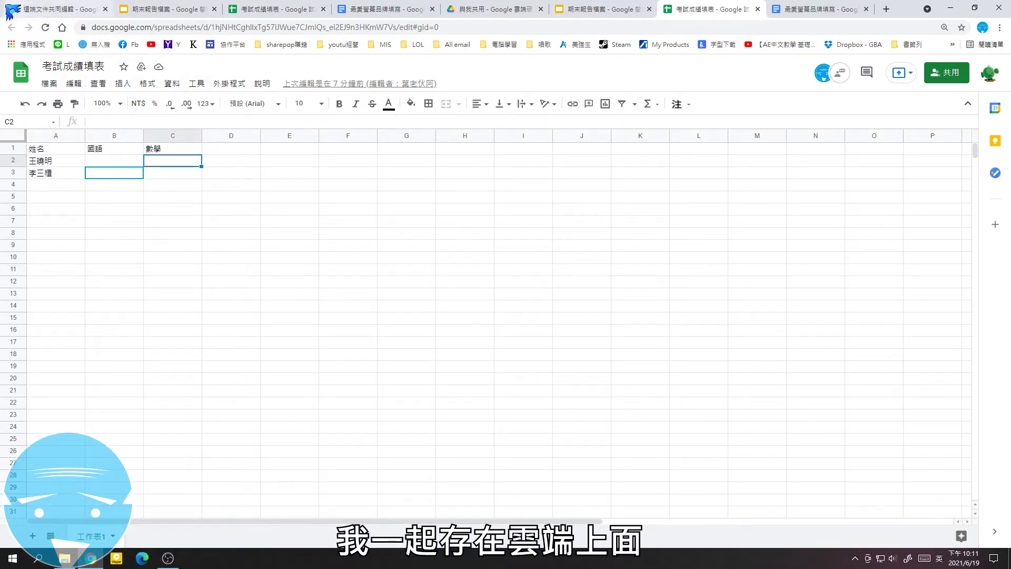
Create a new blank Google Sheets spreadsheet in the 遠端文件共同編輯 folder.
click(66, 8)
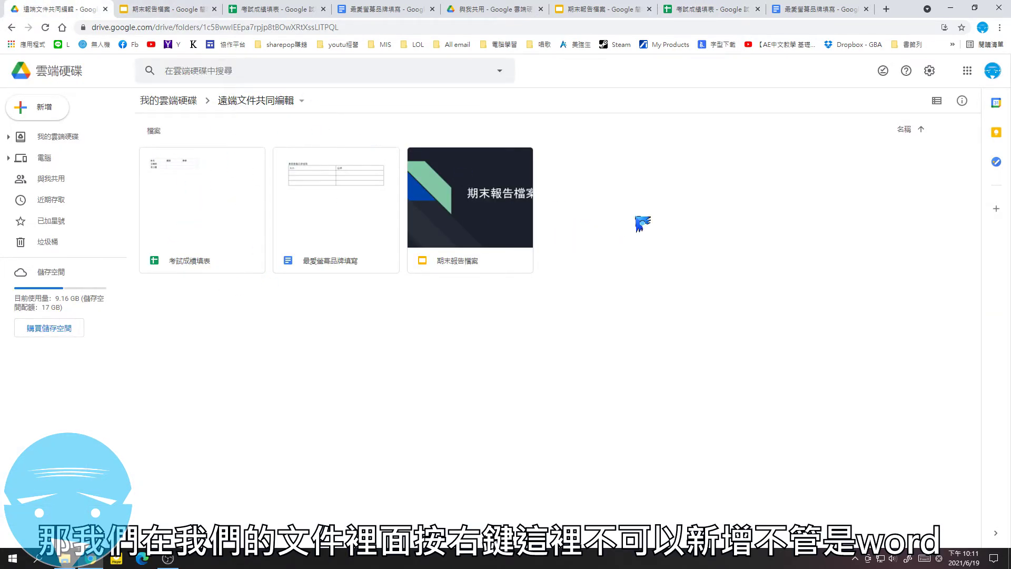
right_click(636, 217)
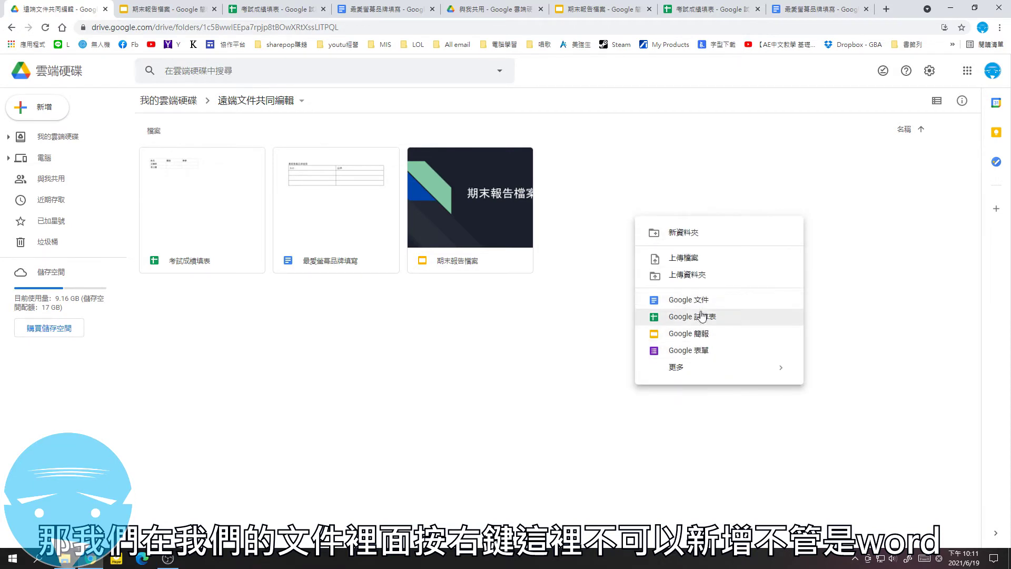
click(686, 316)
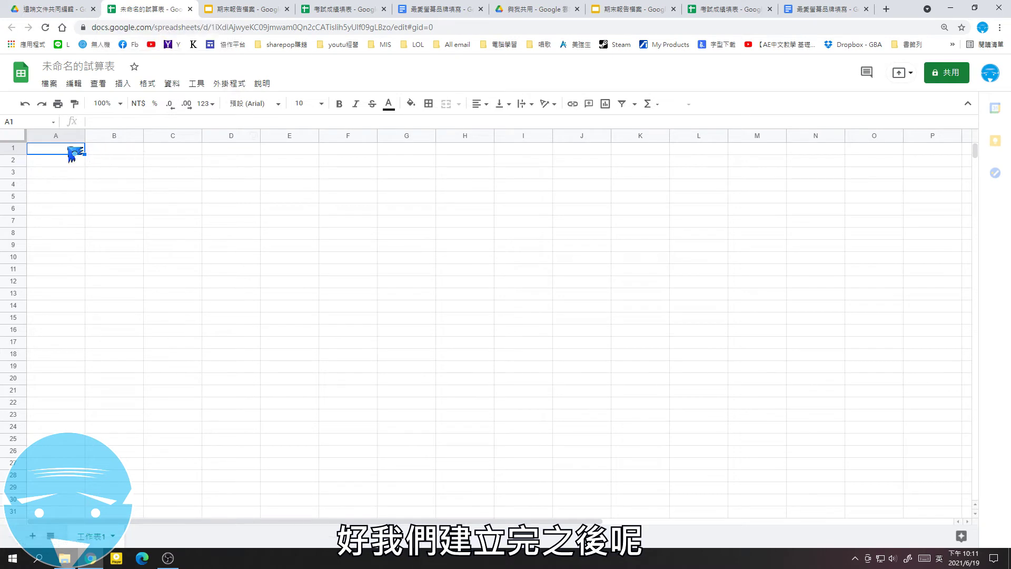
Enter the column headers 姓名, 國語, 數學 and 自然 in cells A1 to D1.
click(96, 152)
click(67, 158)
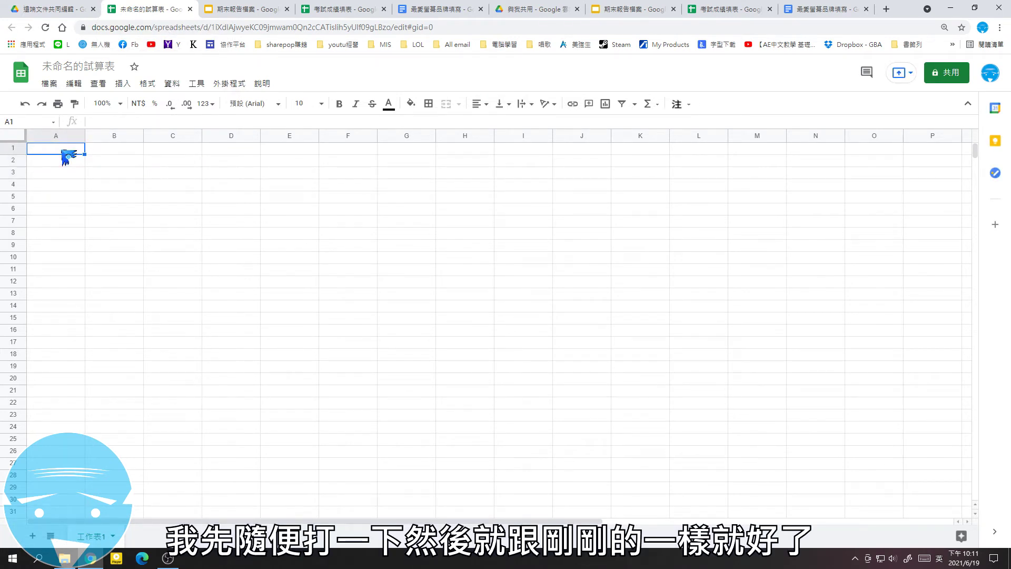
key(shift)
text(姓名)
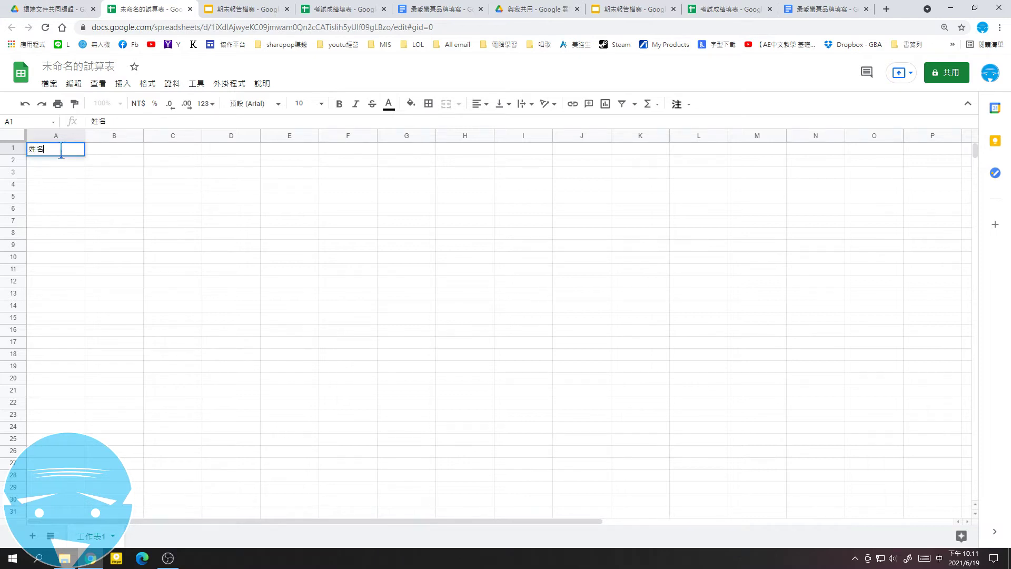
key(Tab)
text(國語)
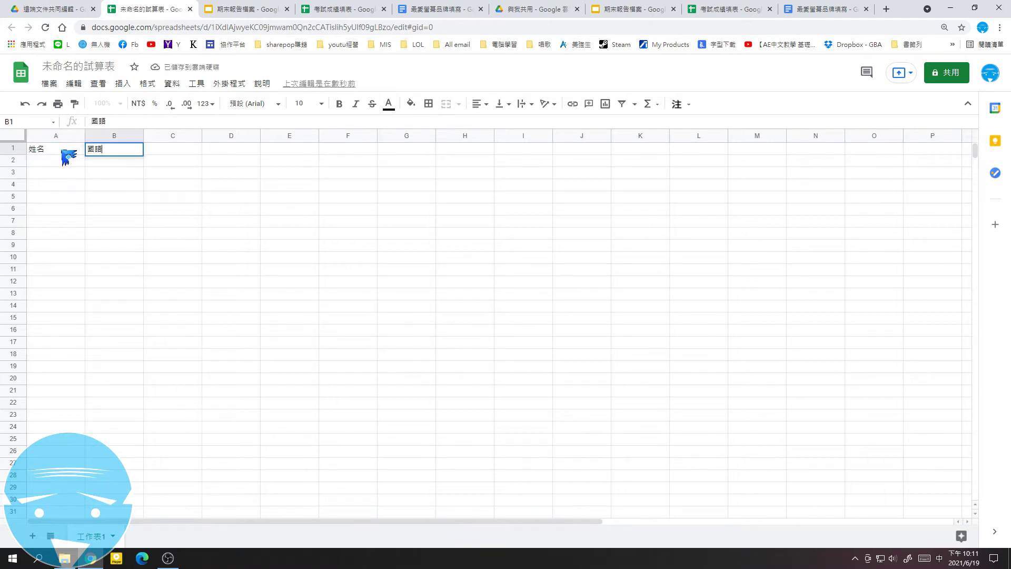
key(Tab)
text(數)
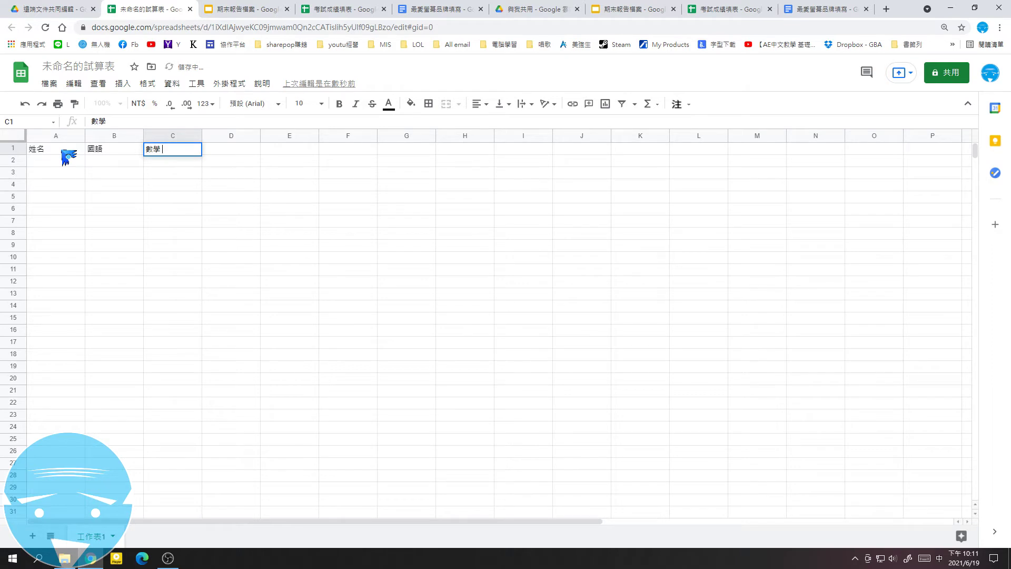
text(學)
key(Tab)
text(英)
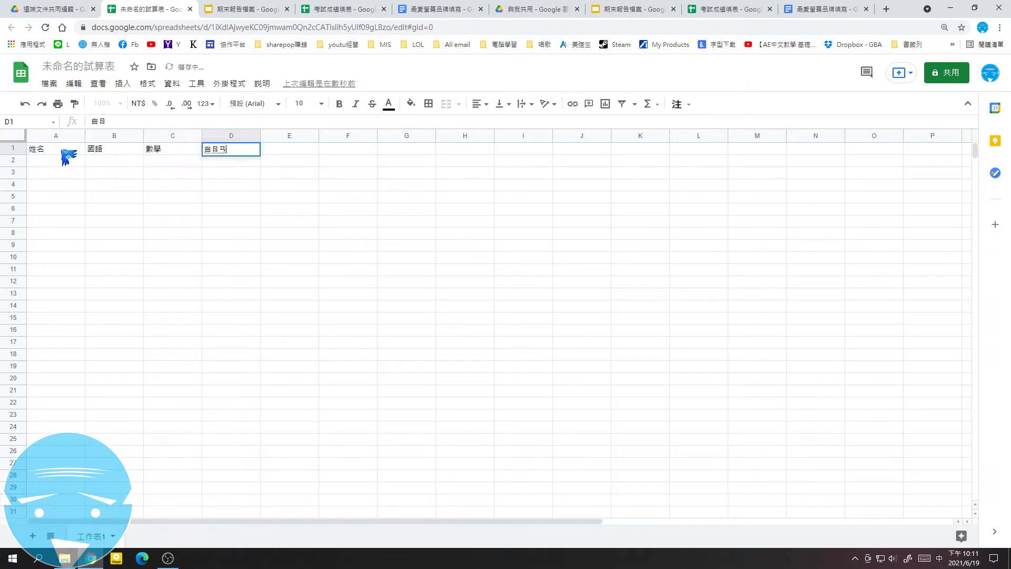
text(然)
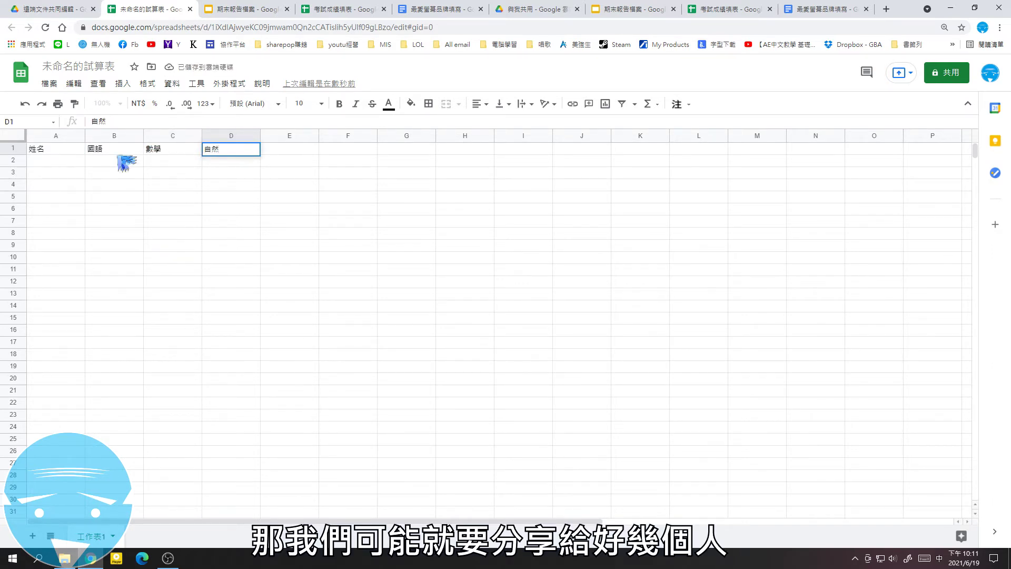
click(128, 163)
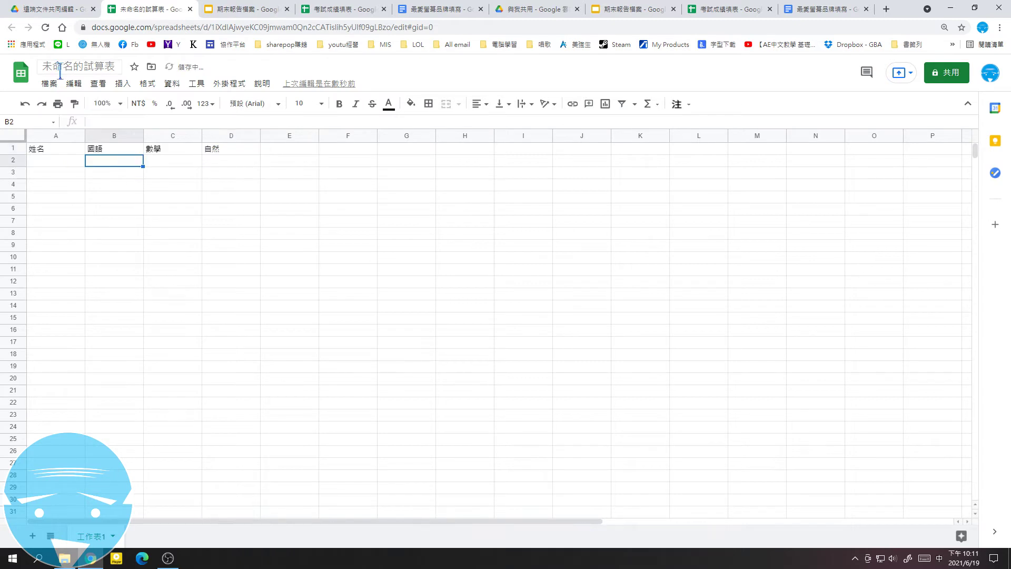
Rename the untitled spreadsheet as 期中成績.
click(61, 68)
key(BackSpace)
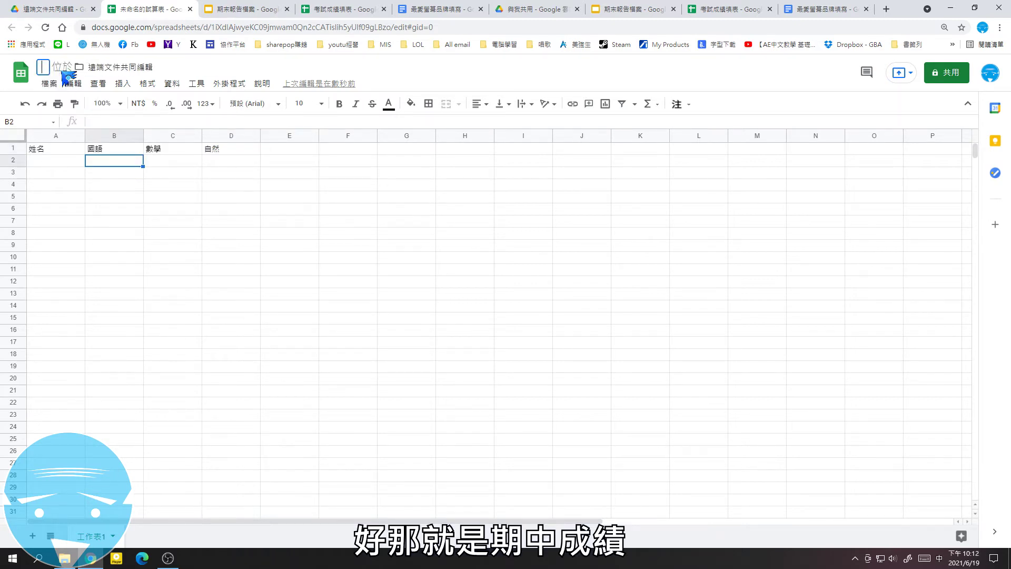
text(其中)
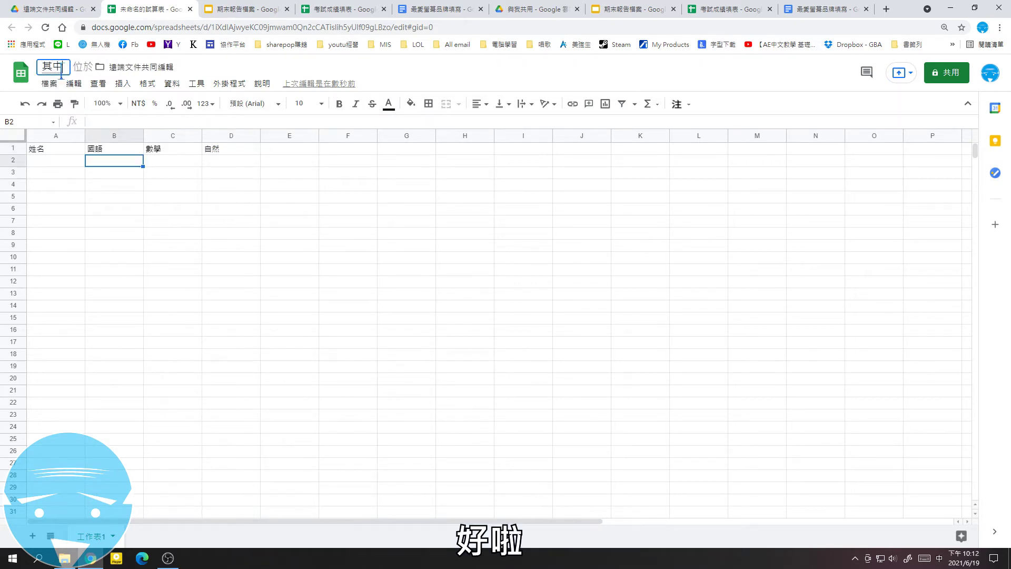
text(ㄔㄥ)
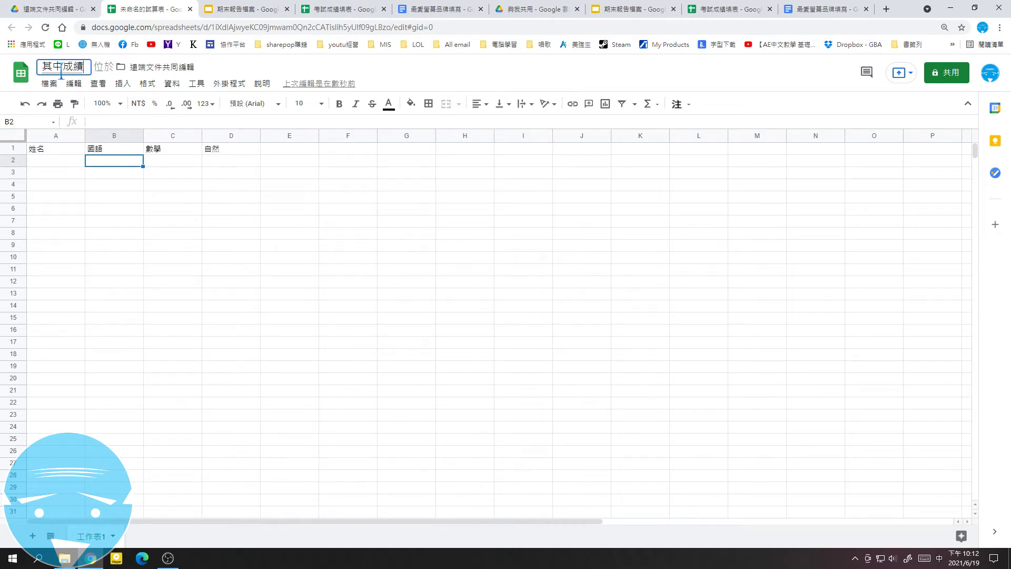
key(Down)
key(Down)
key(Return)
click(227, 150)
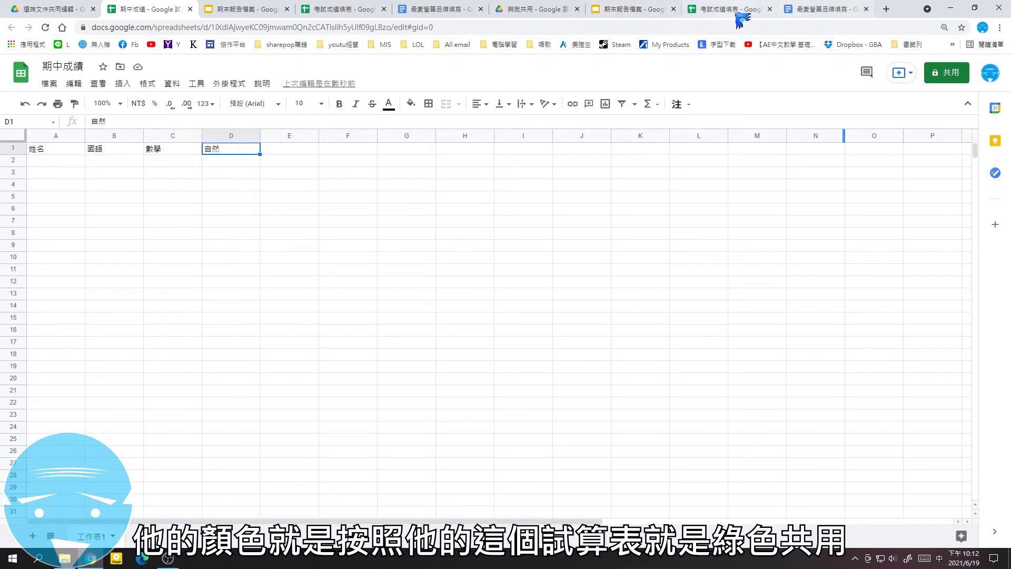
Add the second account to the spreadsheet's sharing invitation, with the notification message 共同編輯成績.
click(946, 74)
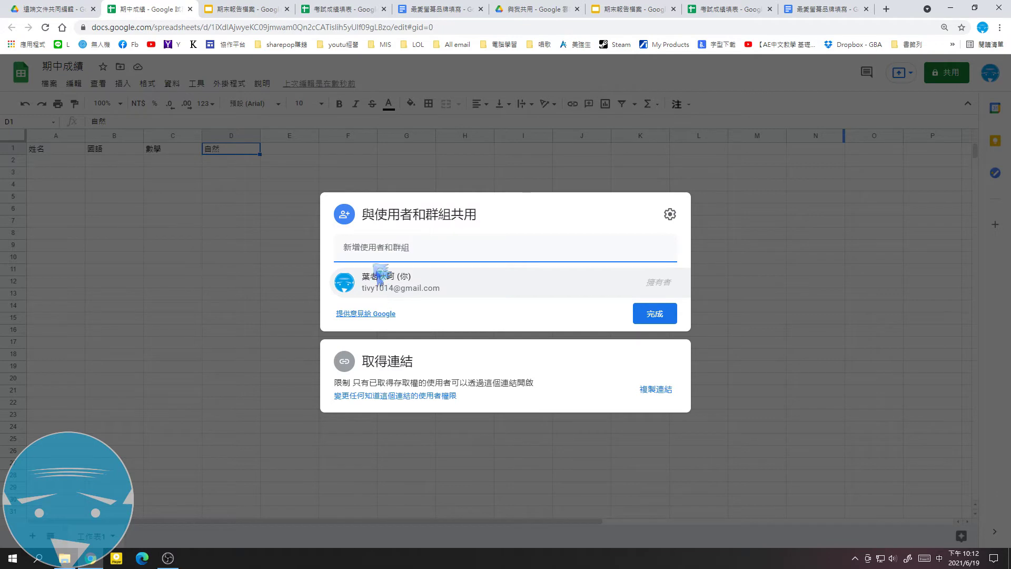
click(461, 248)
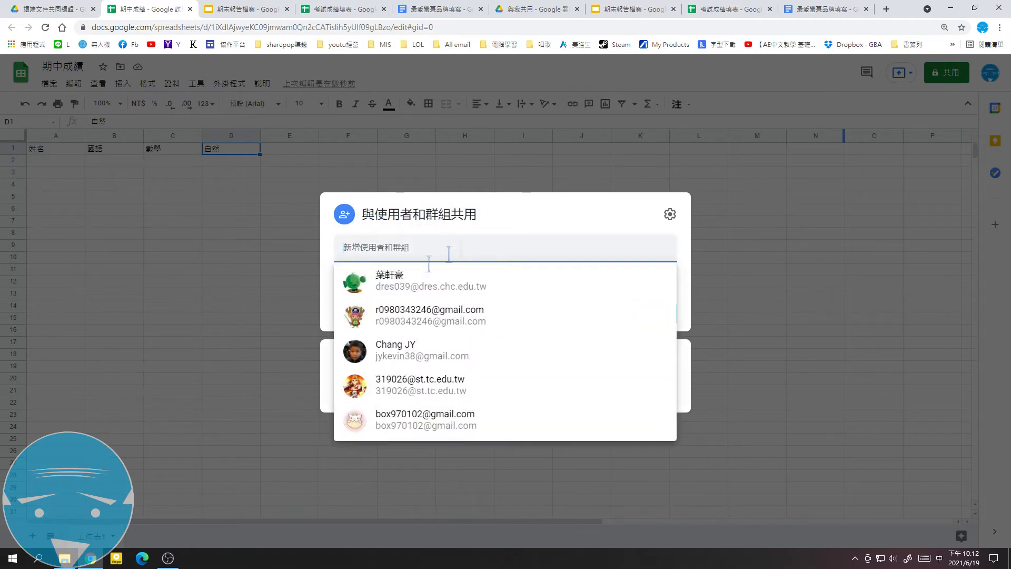
click(401, 289)
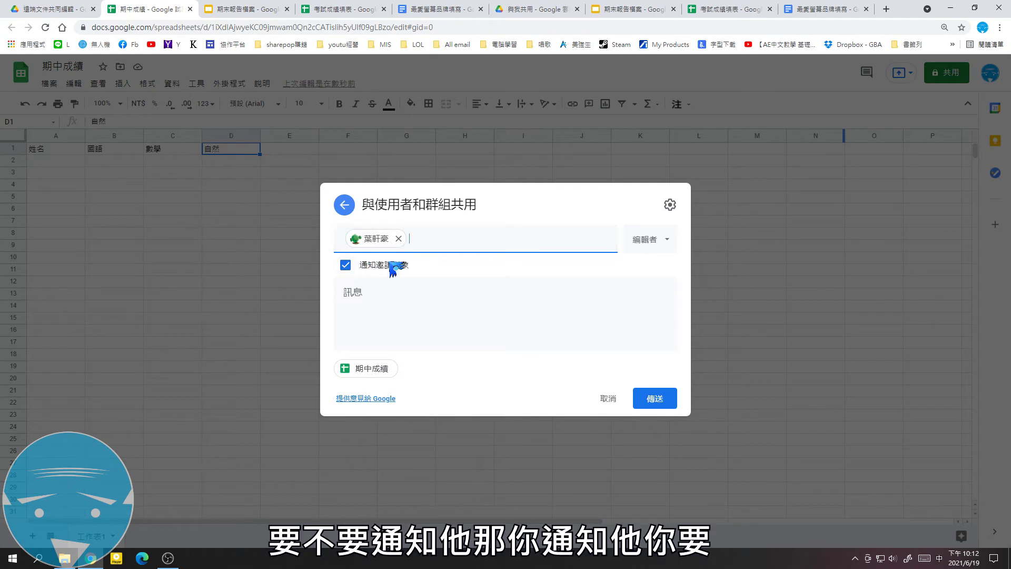
click(375, 287)
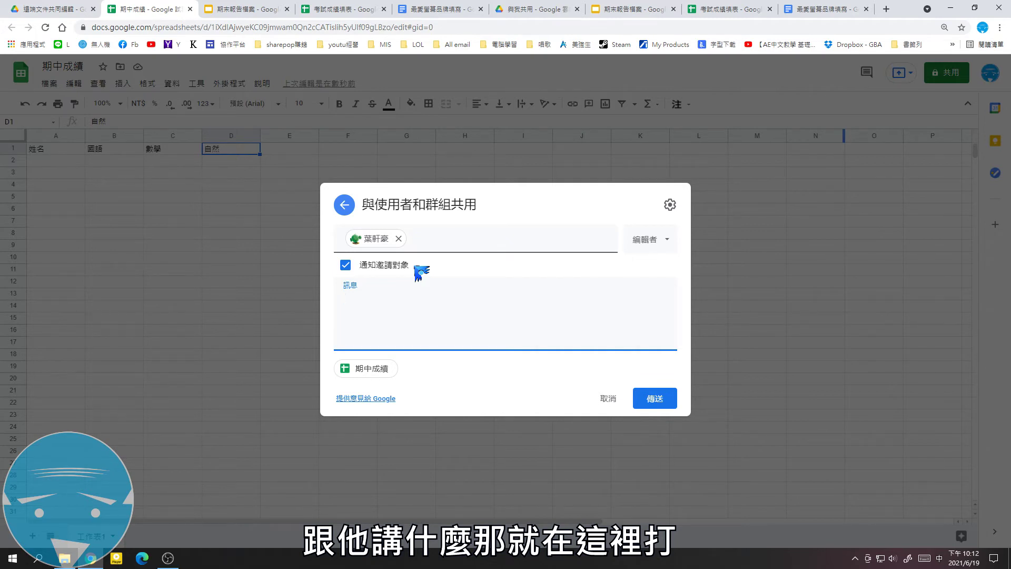
text(共同編輯成績)
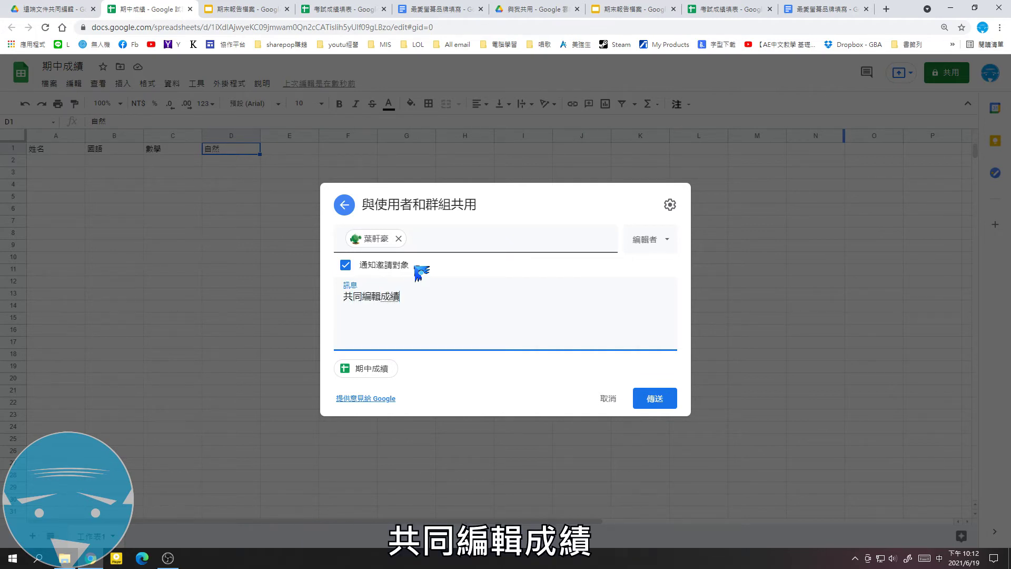
key(shift)
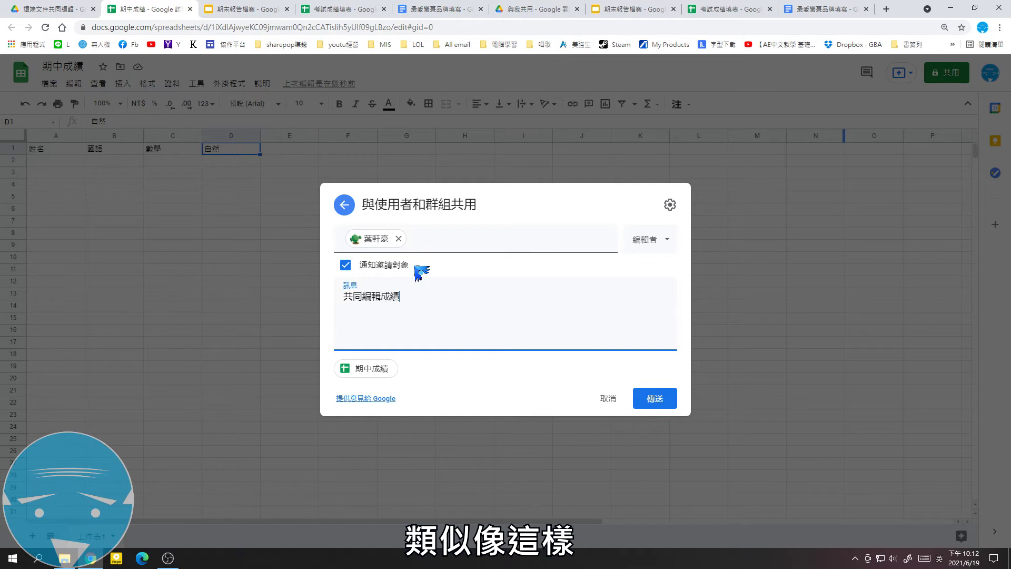
Try the 檢視者 and 加註者 roles for the invited account.
click(663, 240)
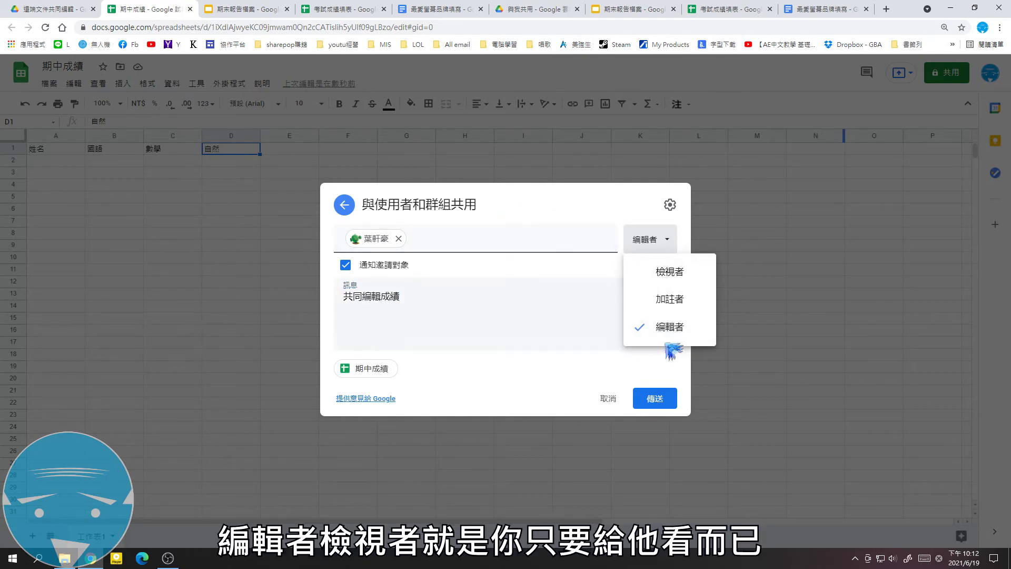
click(677, 280)
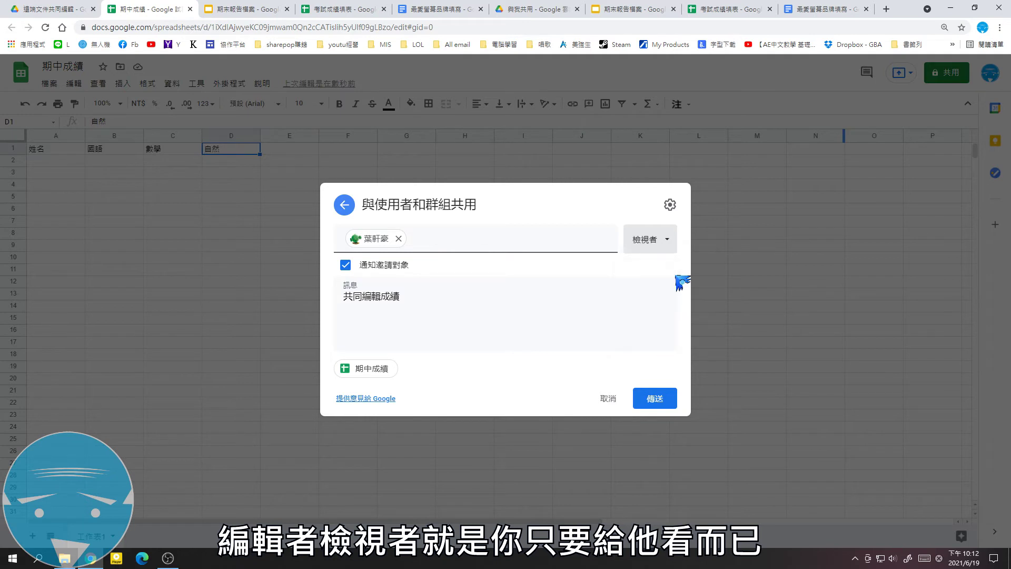
click(655, 240)
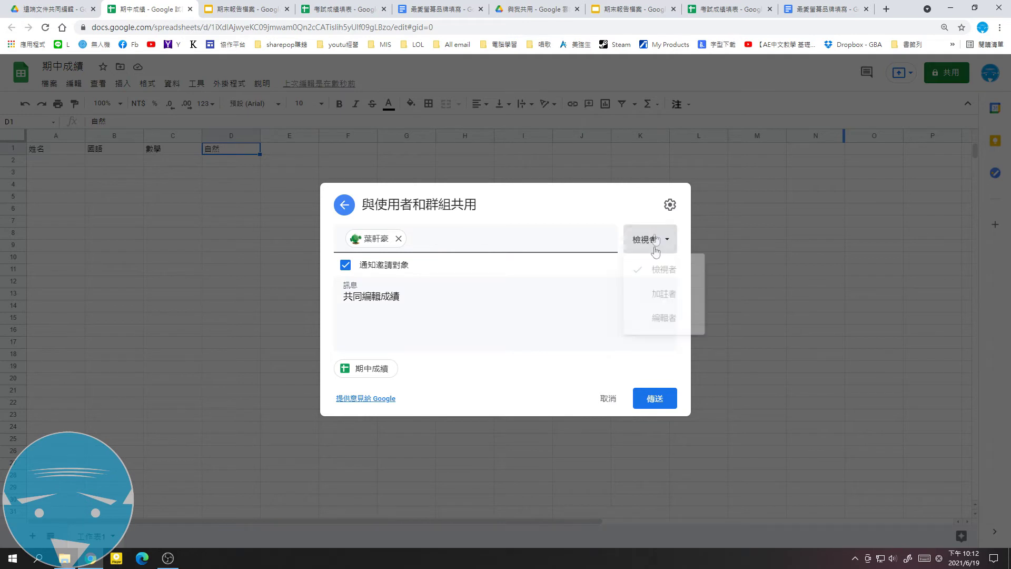
click(677, 308)
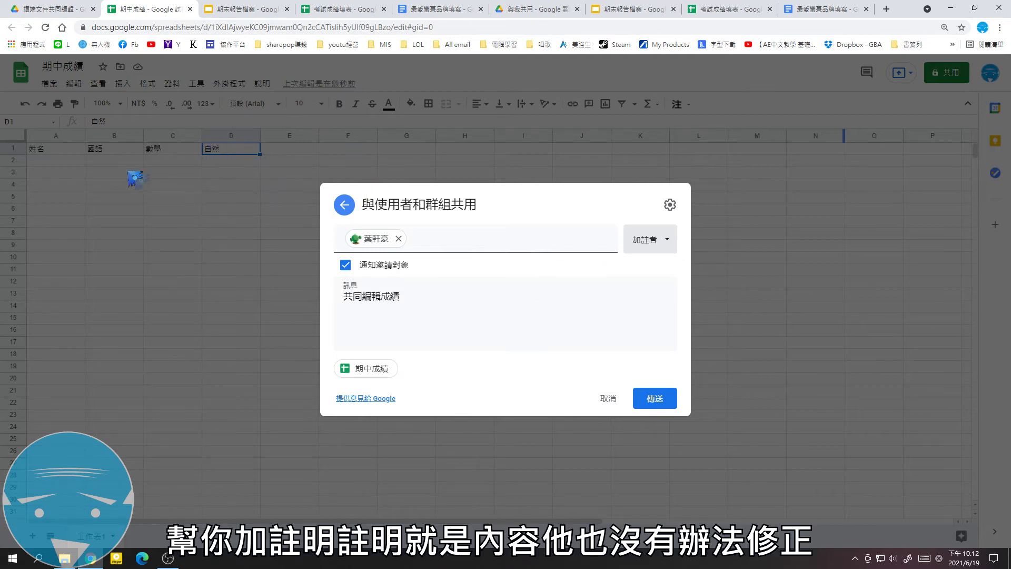
Give the invited account the 編輯者 role and send the sharing invitation.
click(665, 247)
click(664, 327)
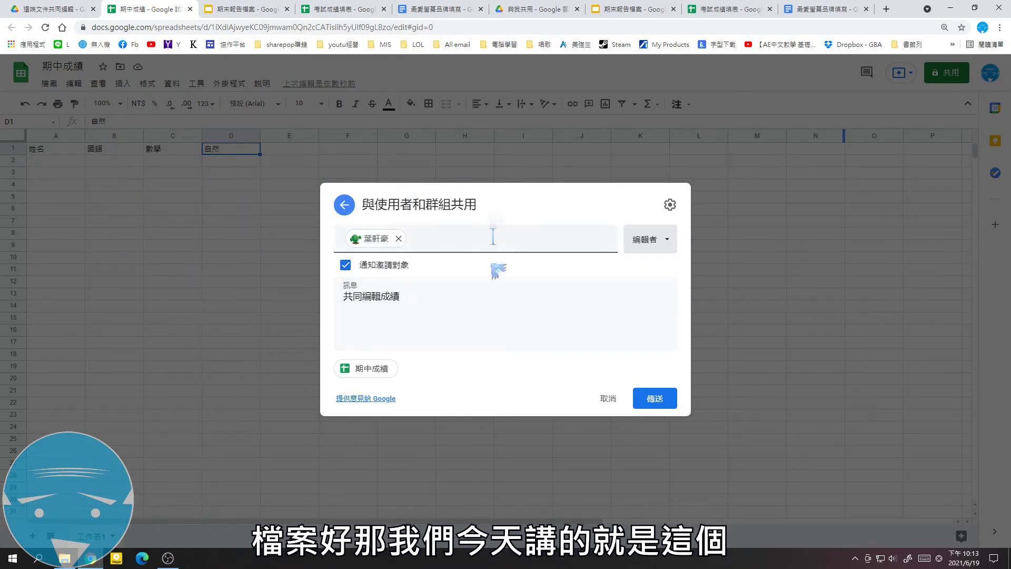
click(662, 402)
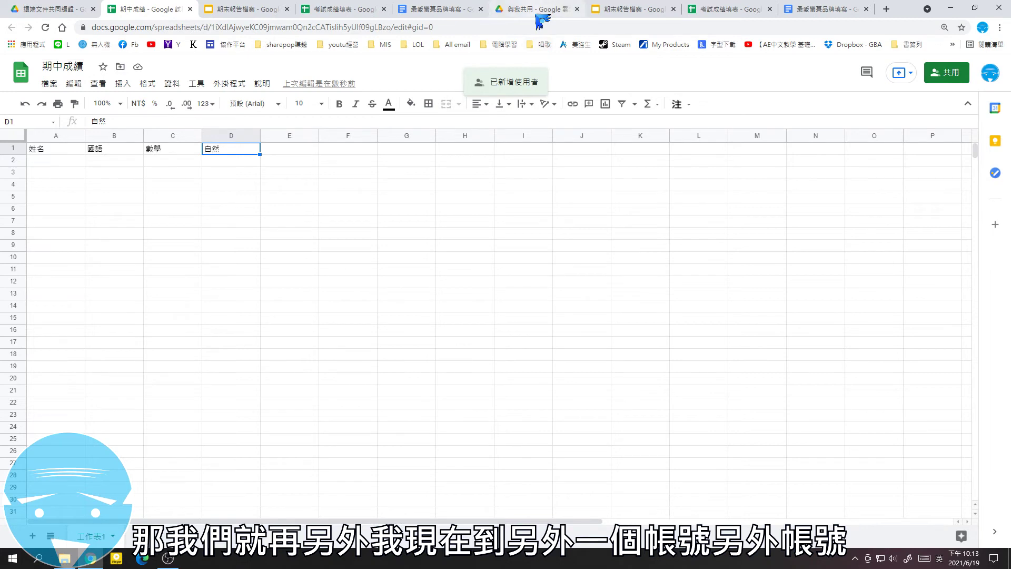
Open the shared 期中成績 spreadsheet from 與我共用 in the second account's Drive, and accept the signed-in account.
click(539, 15)
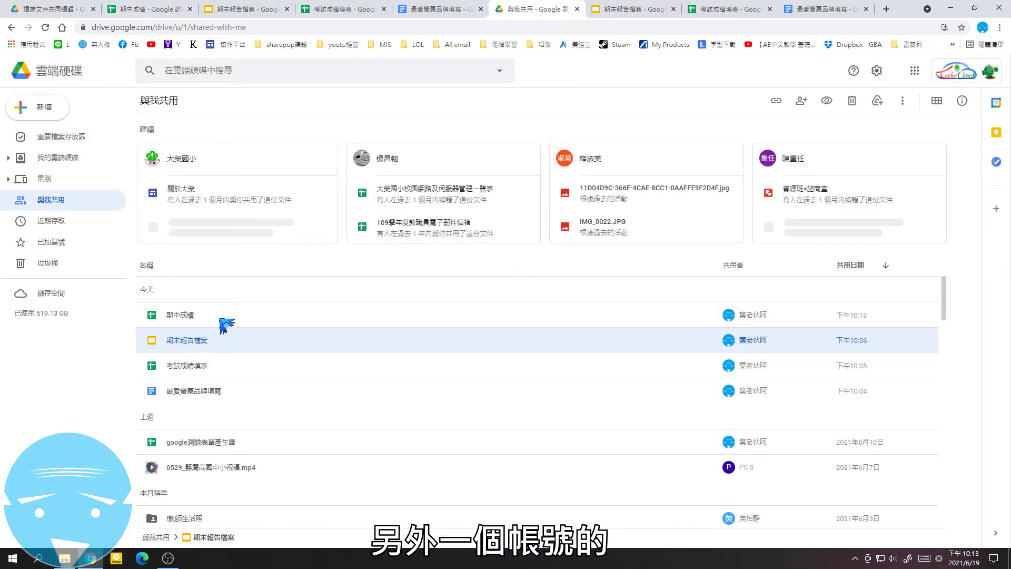
click(63, 137)
click(77, 158)
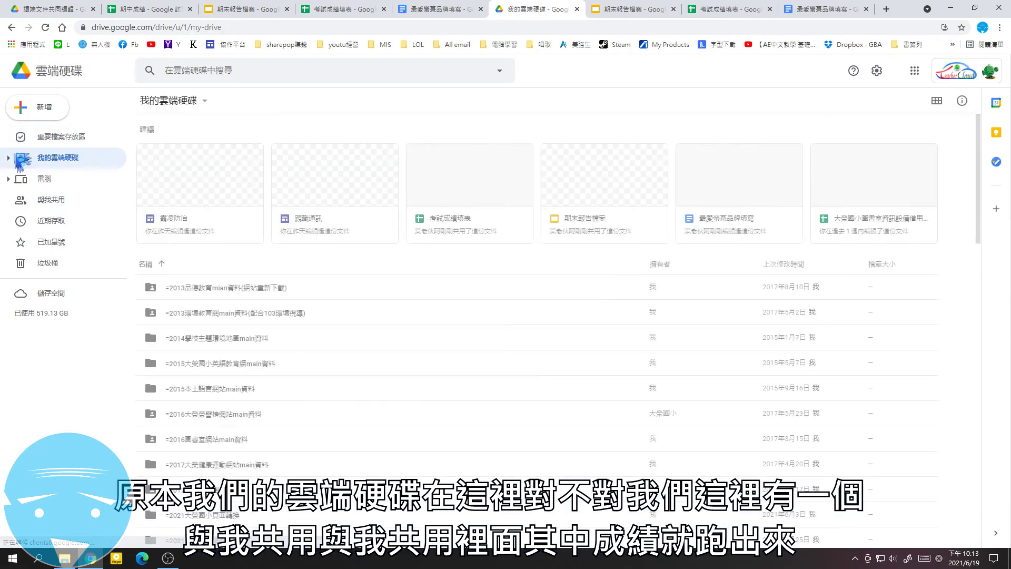
click(53, 200)
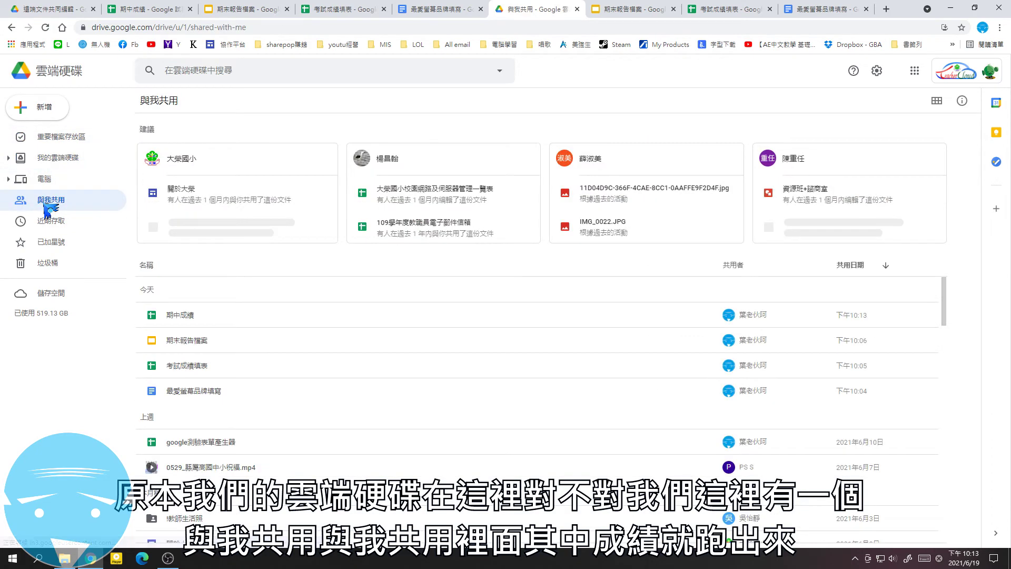
click(184, 325)
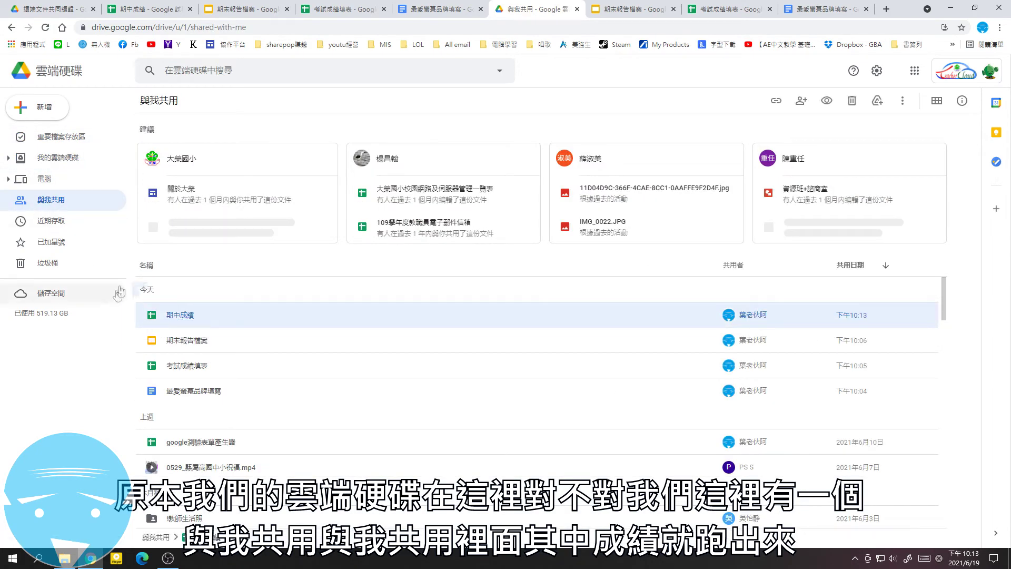
double_click(192, 323)
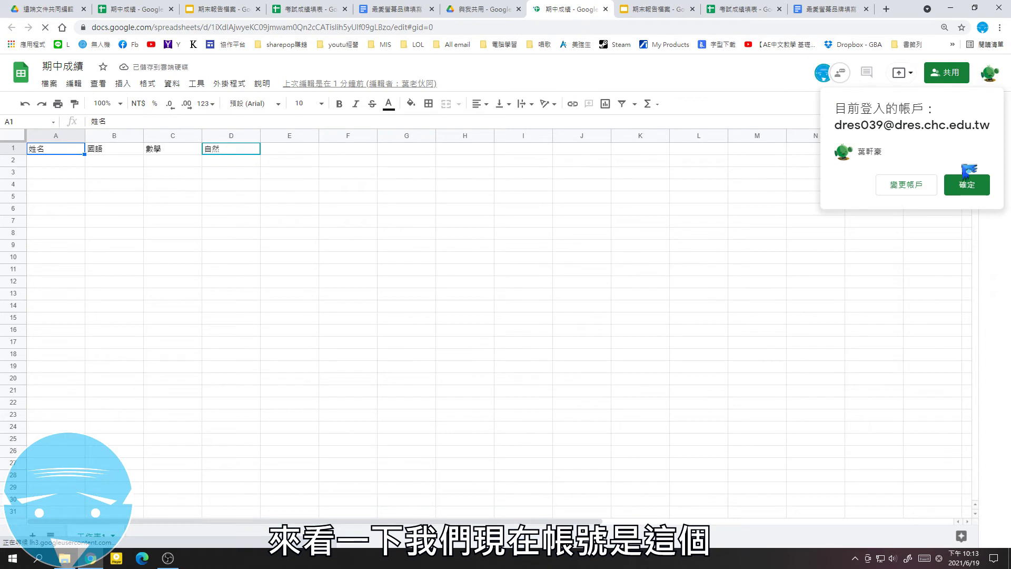
click(967, 184)
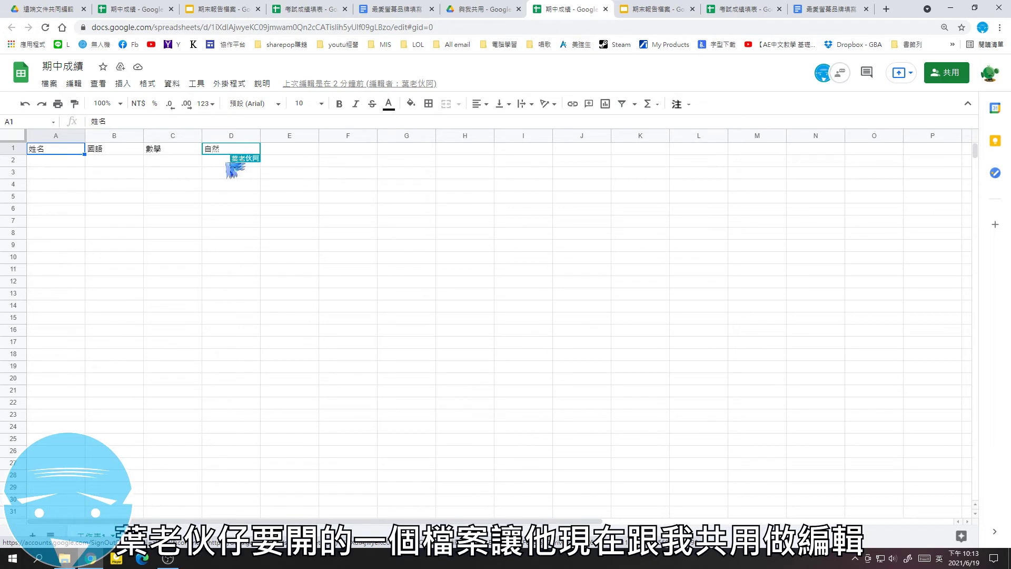
Enter 12 in cell B2 under 國語 from the second account.
click(126, 154)
click(130, 163)
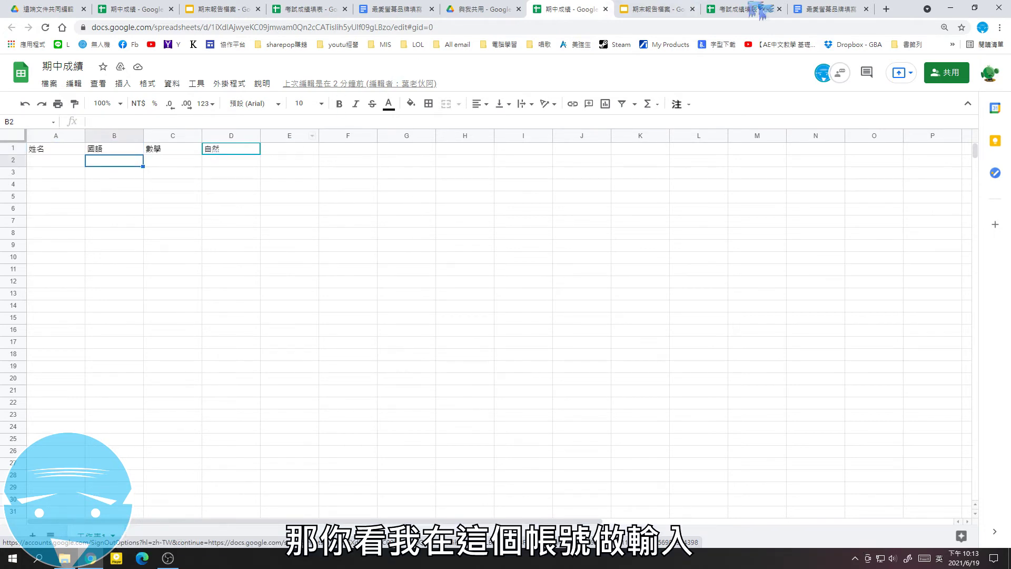
text(12)
key(Return)
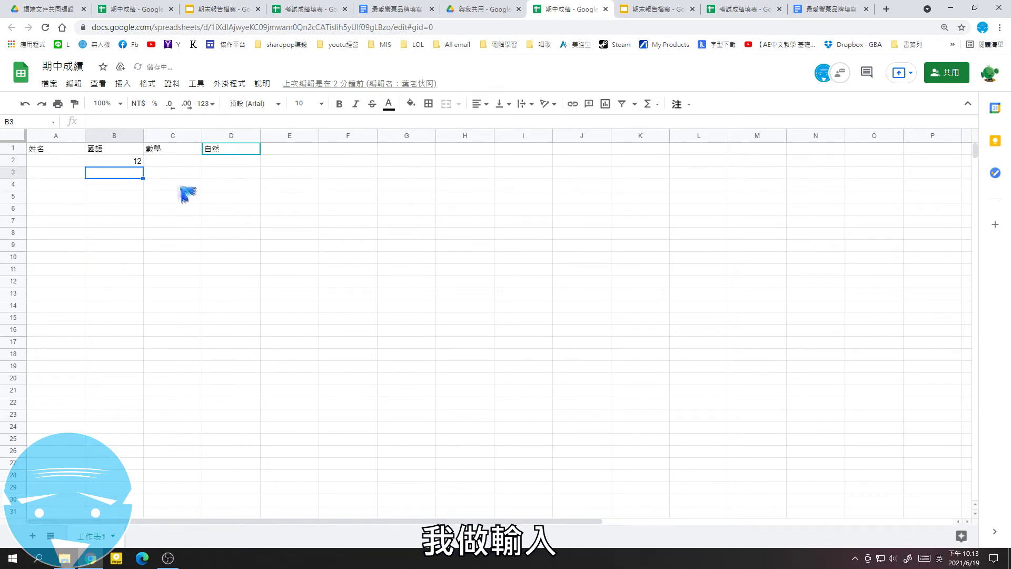
Enter 220 in cell D3 under 自然 from the first account's 期中成績, and view the spreadsheet under the second account.
click(165, 8)
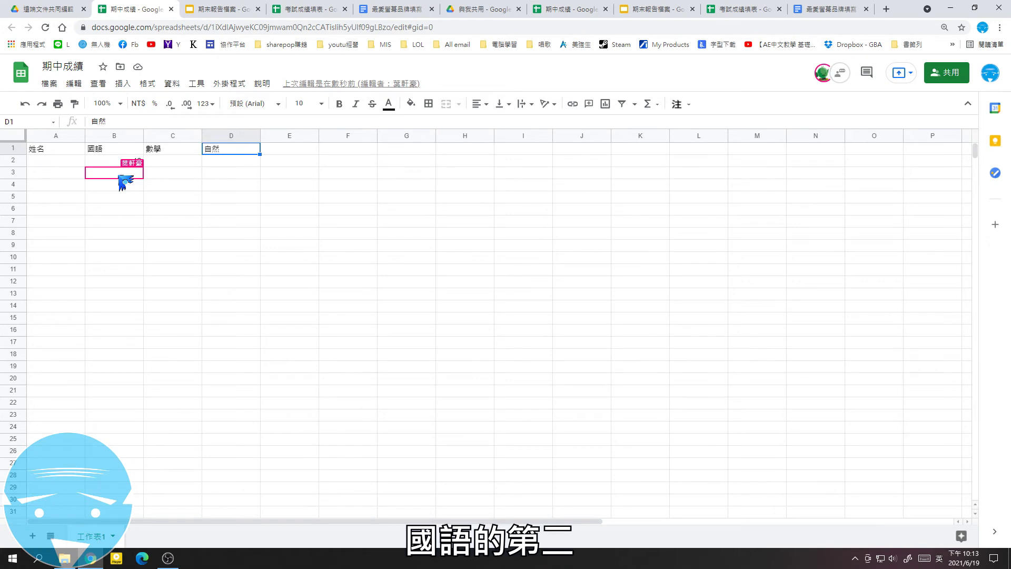
click(231, 175)
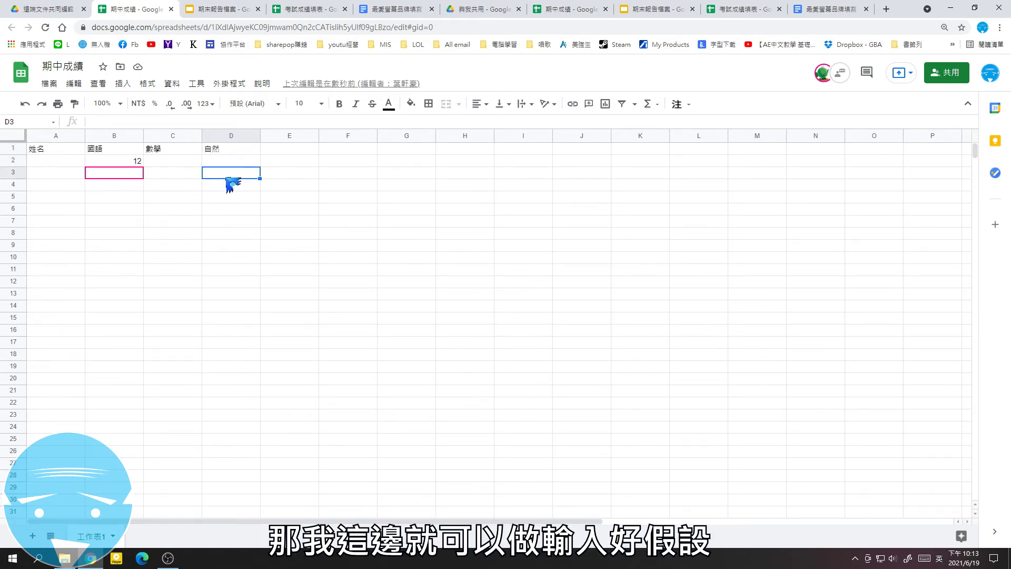
click(291, 187)
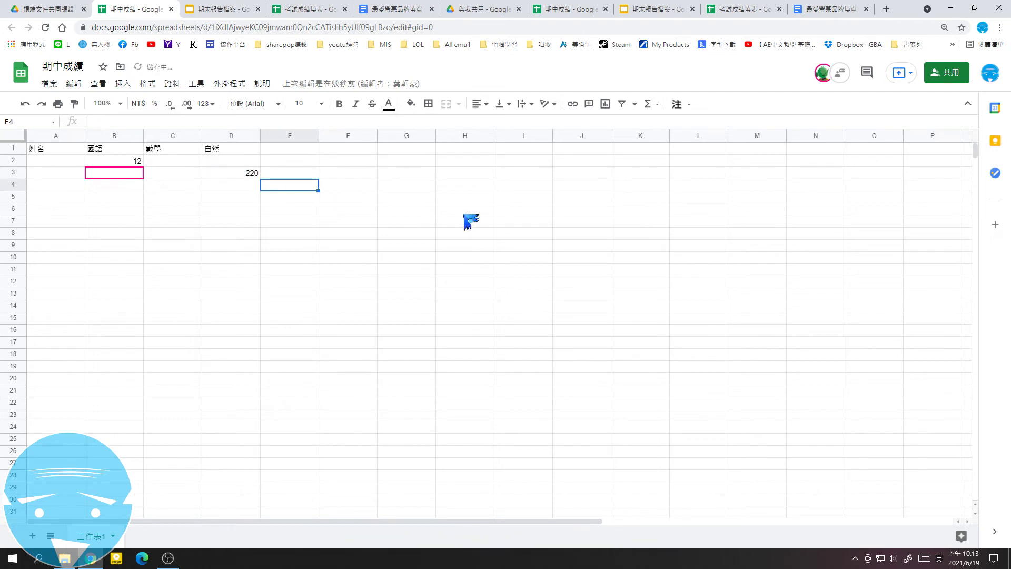
click(572, 9)
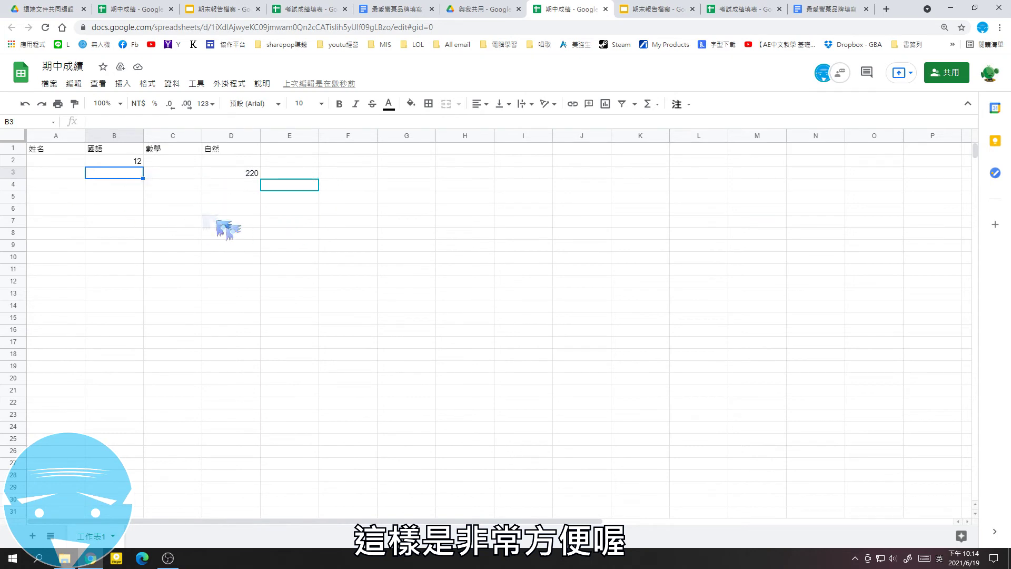
Enter 1112 and 222 under 大小 in the first account's 最愛螢幕品牌填寫, and place the second account's cursor in the last 品牌 cell.
click(376, 10)
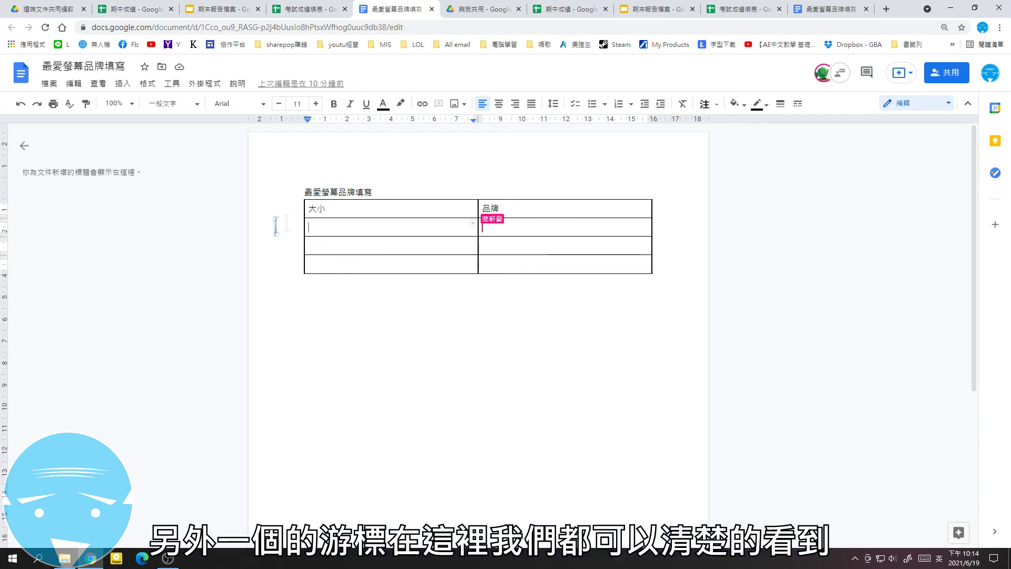
text(1112)
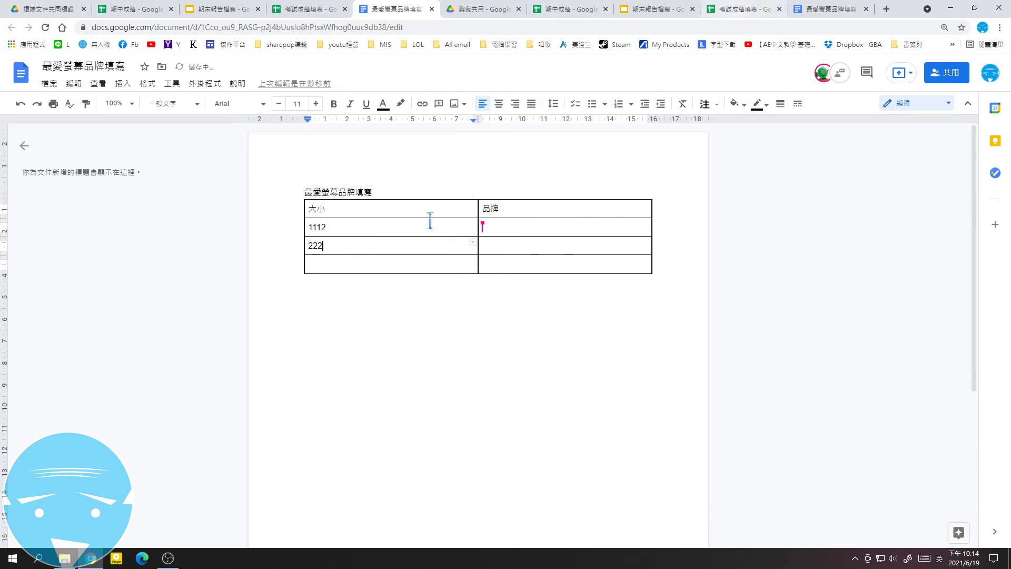
click(831, 8)
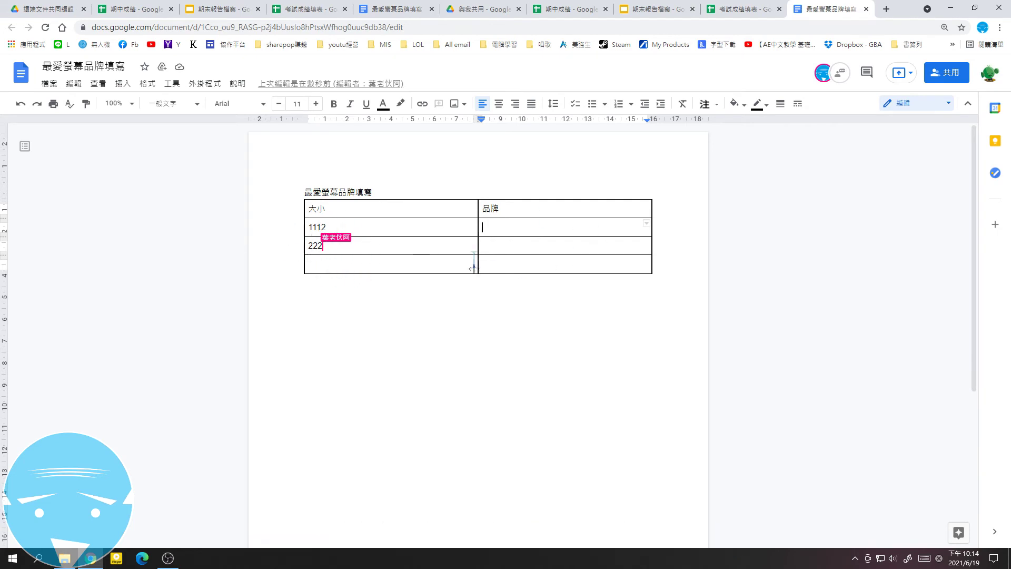
click(565, 259)
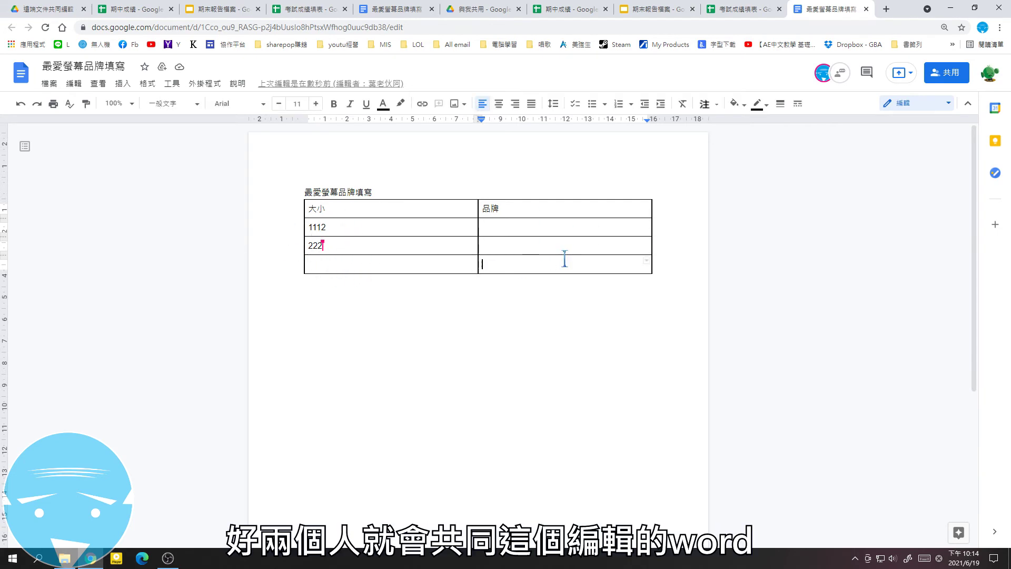
Add a new slide after the title slide in the first account's 期末報告檔案, and check the presentation under the second account.
click(248, 8)
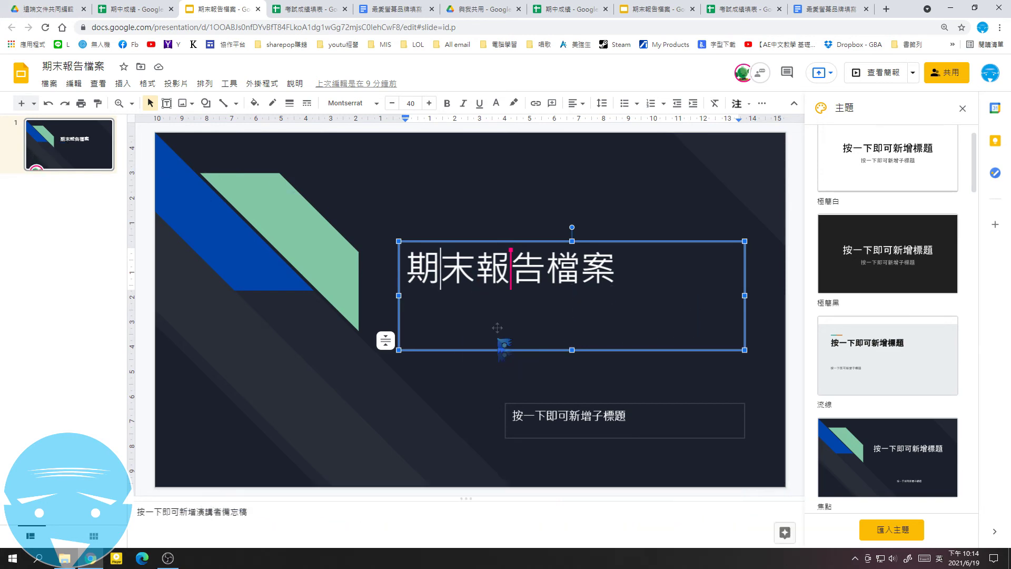
right_click(64, 161)
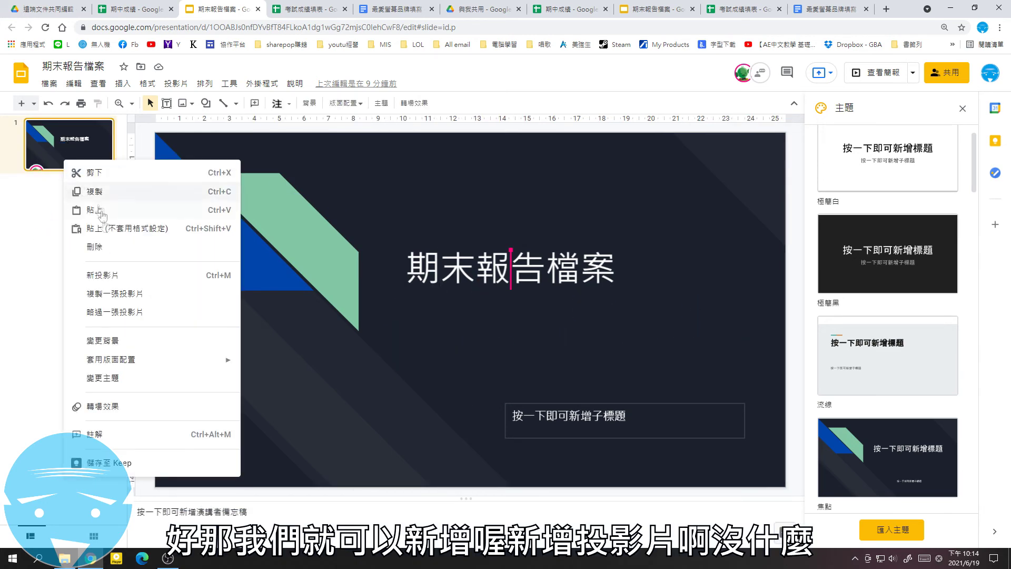
click(121, 278)
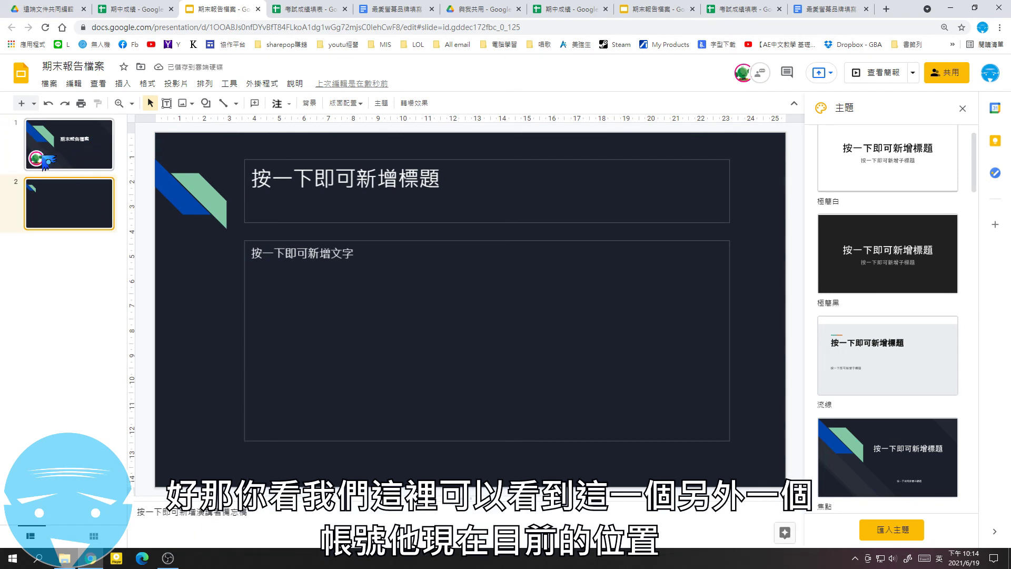
mouse_move(40, 165)
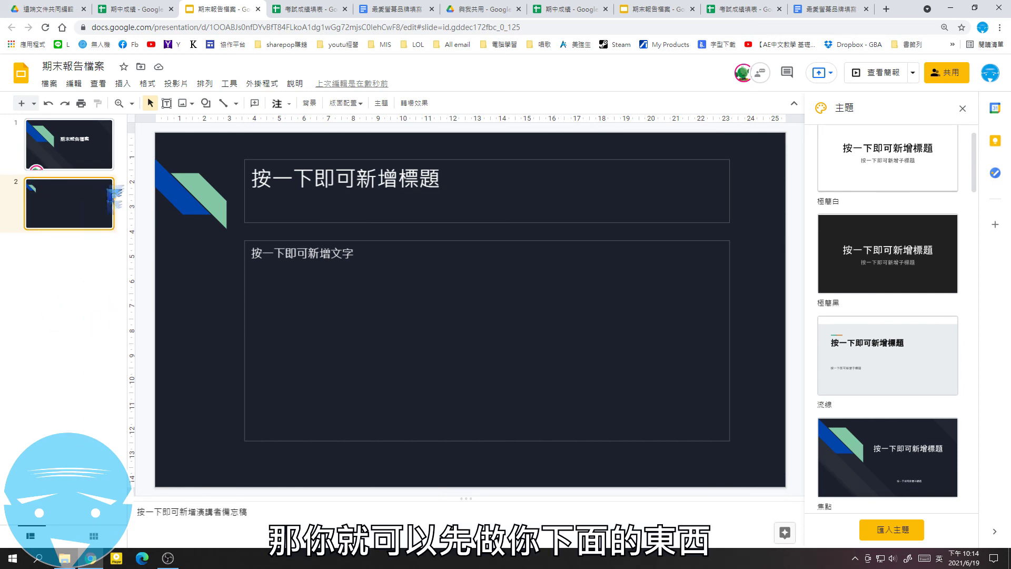
click(682, 7)
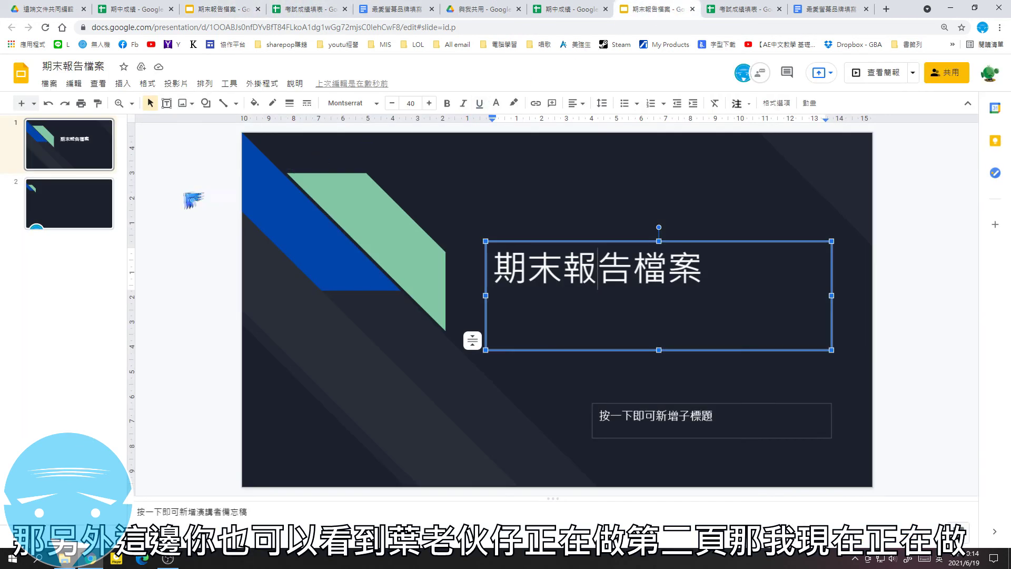